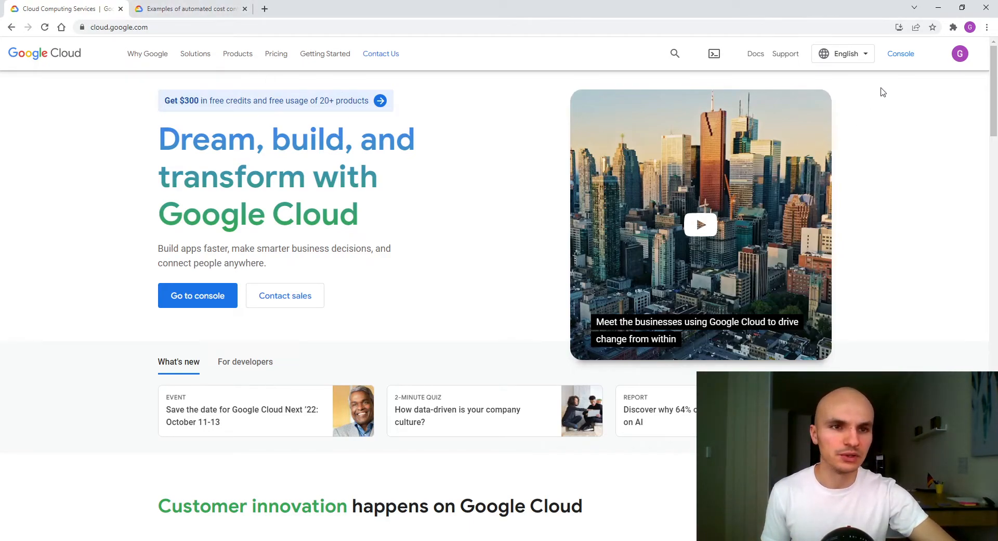
Open the Google Cloud console from the Google Cloud home page.
click(902, 54)
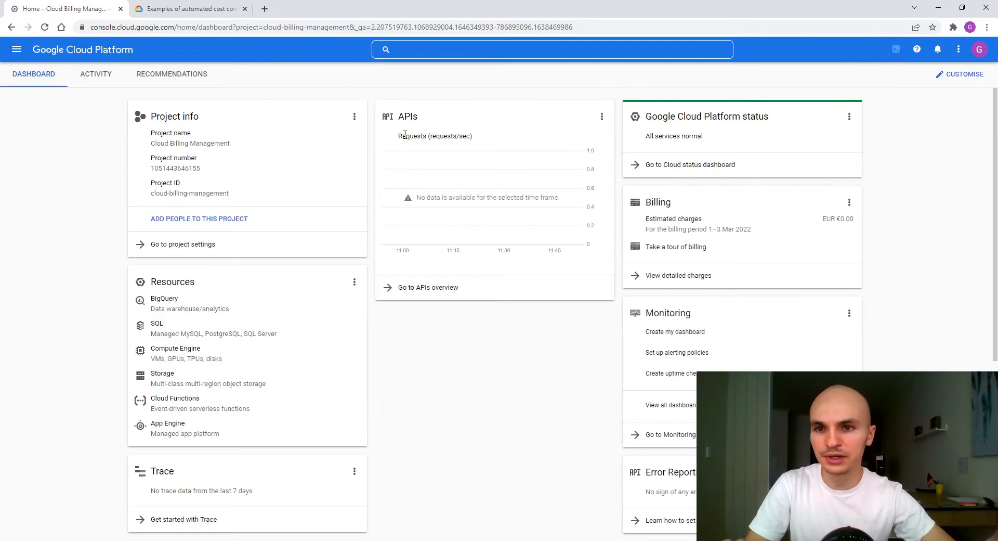
click(238, 52)
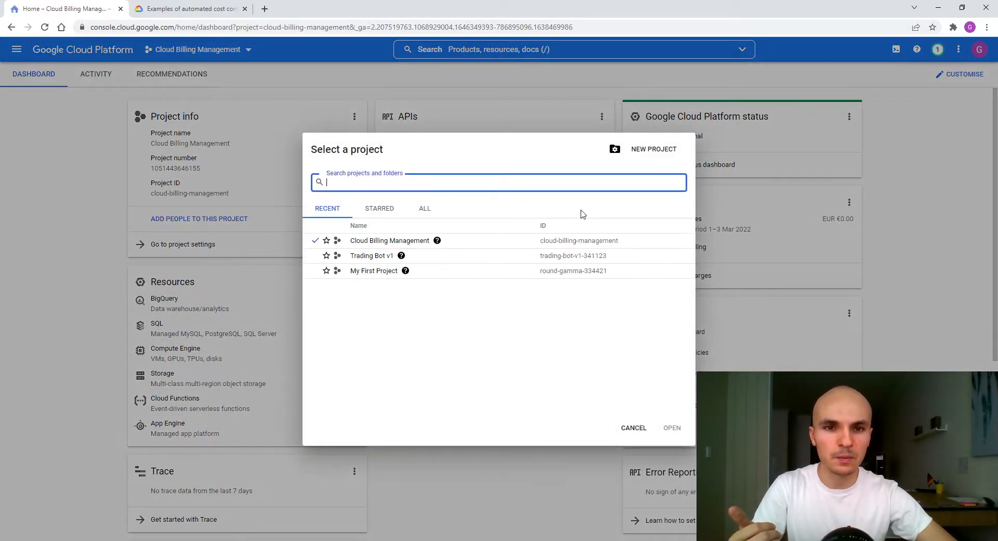
click(653, 150)
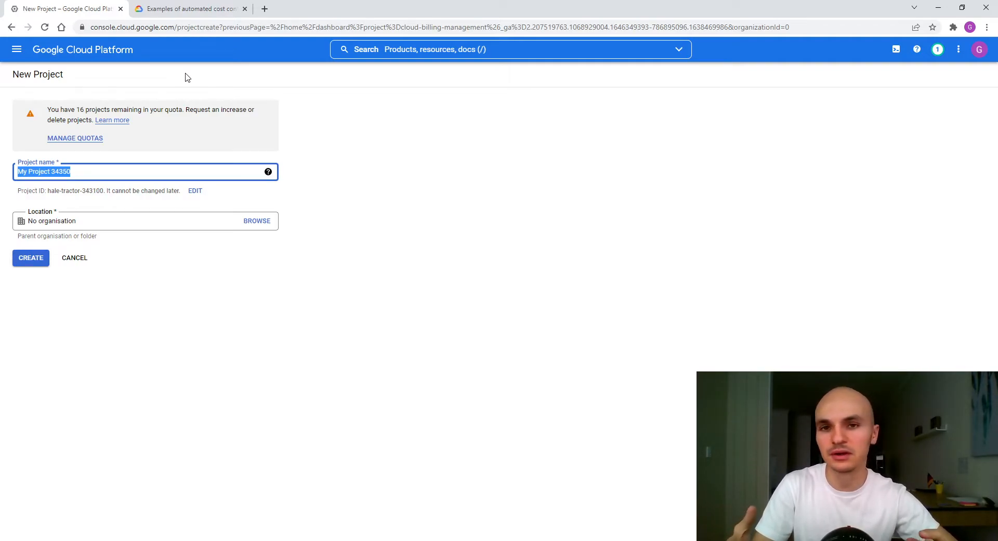
click(58, 57)
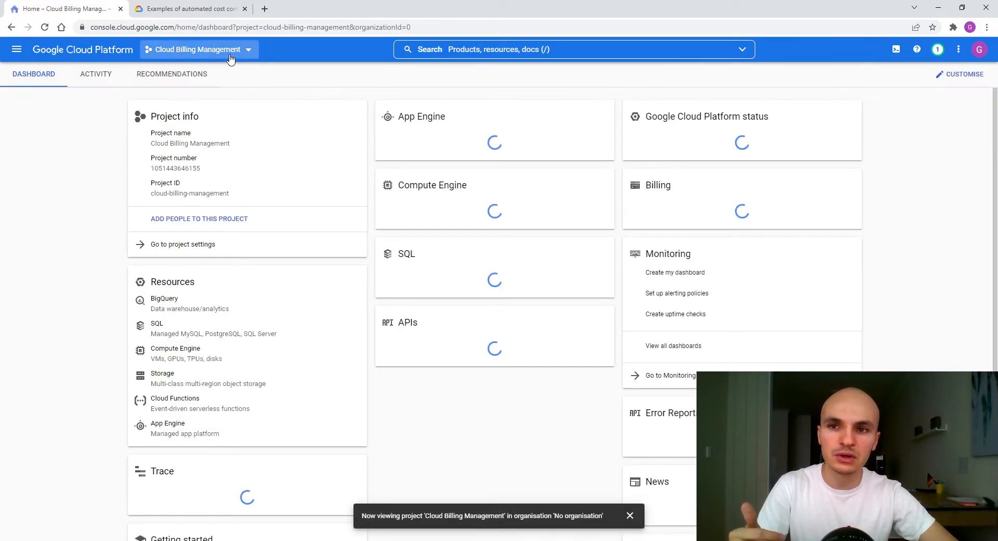
Choose Cloud Billing Management as the active project.
click(230, 54)
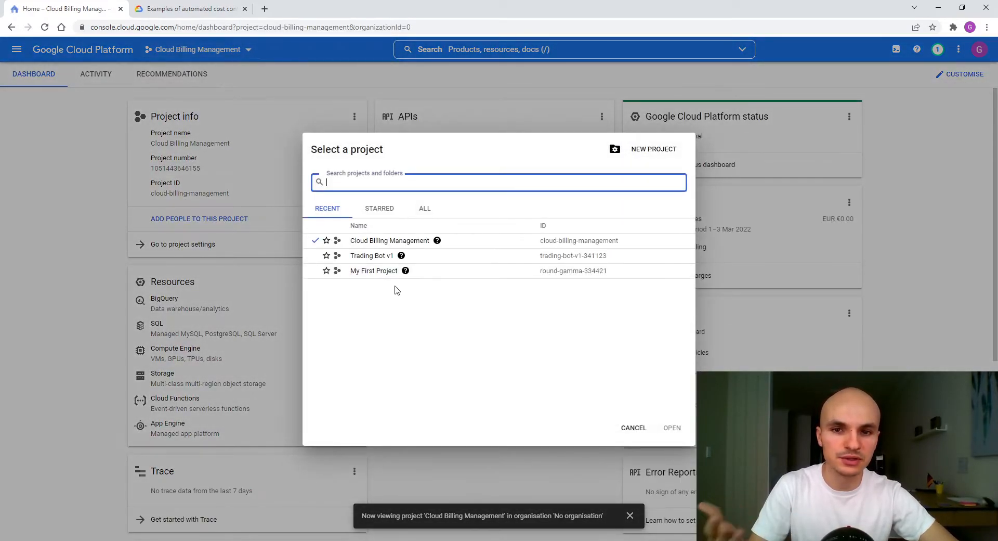
click(385, 243)
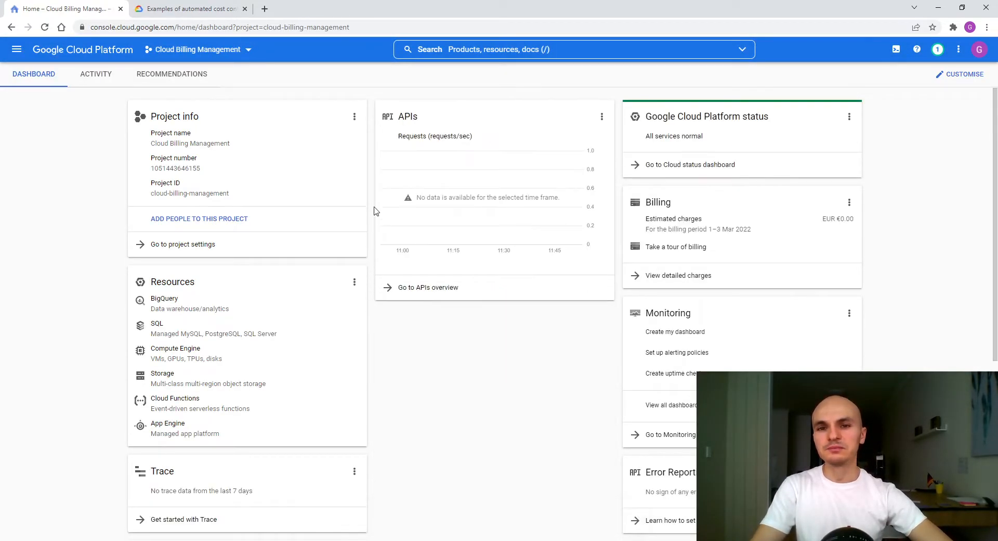
click(193, 50)
click(296, 102)
Go to the budgets and alerts of the billing account and start creating a new budget.
click(17, 52)
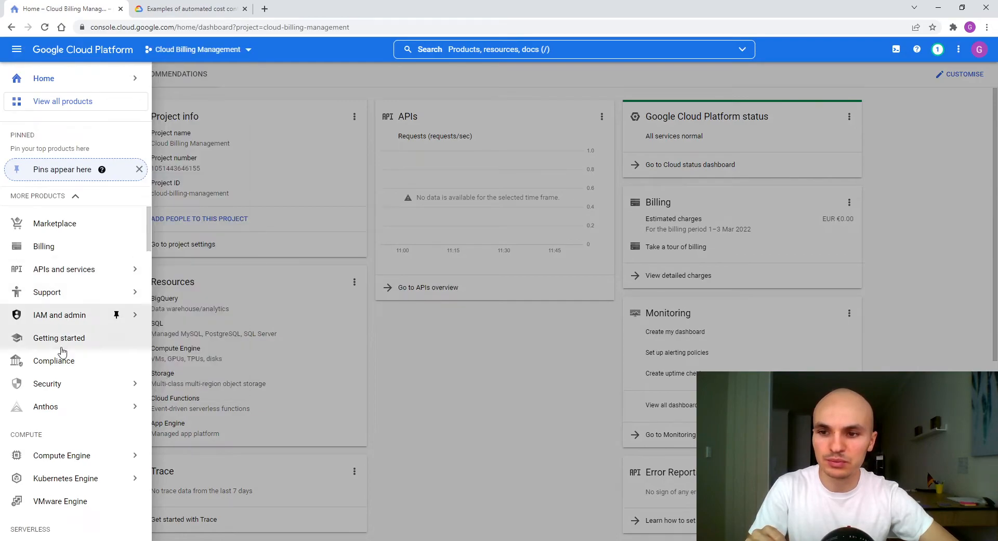
click(57, 248)
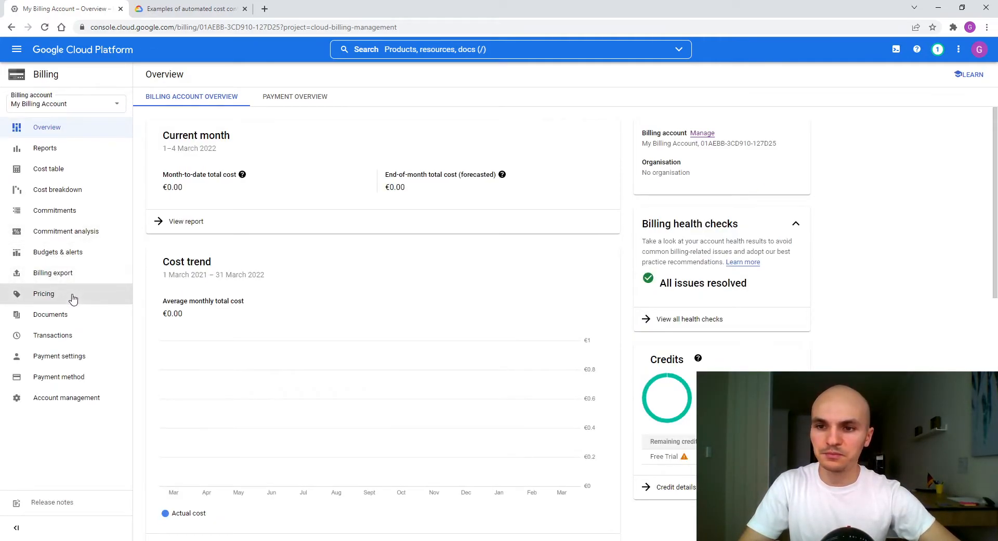
click(64, 257)
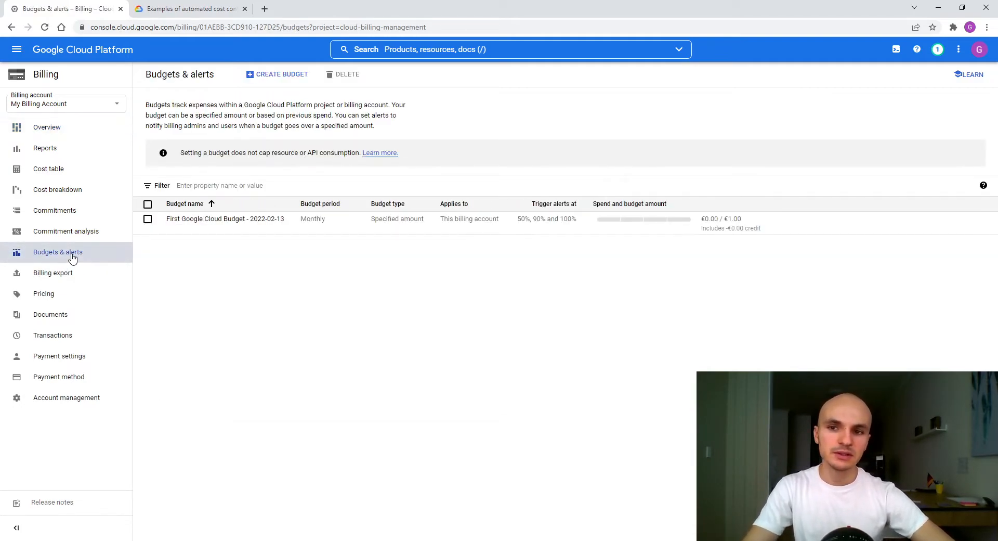
click(267, 74)
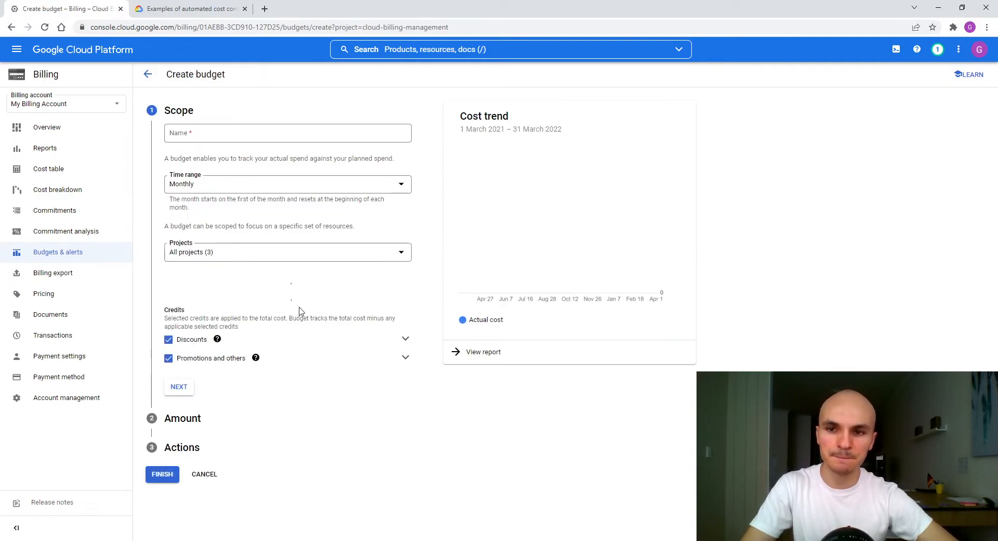
click(226, 131)
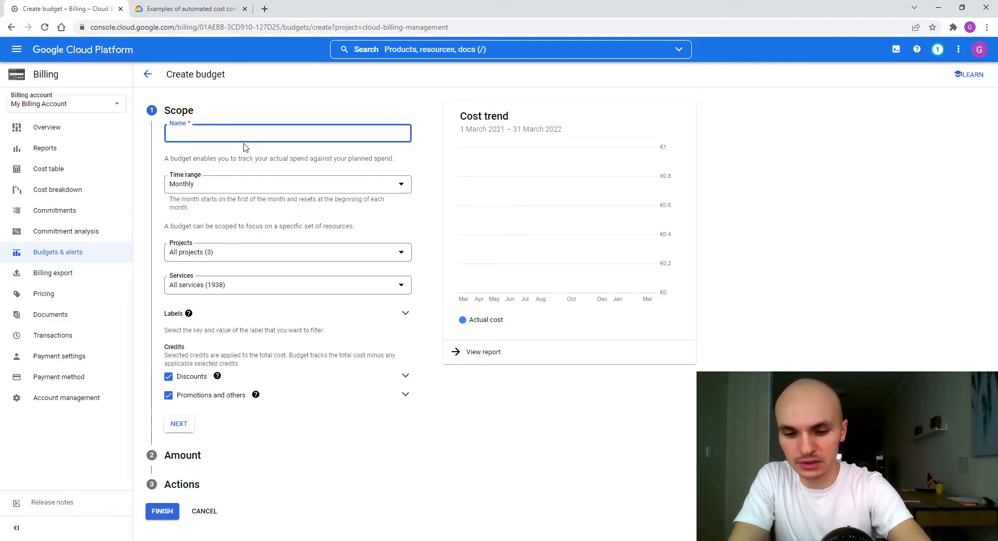
text(disable-billing)
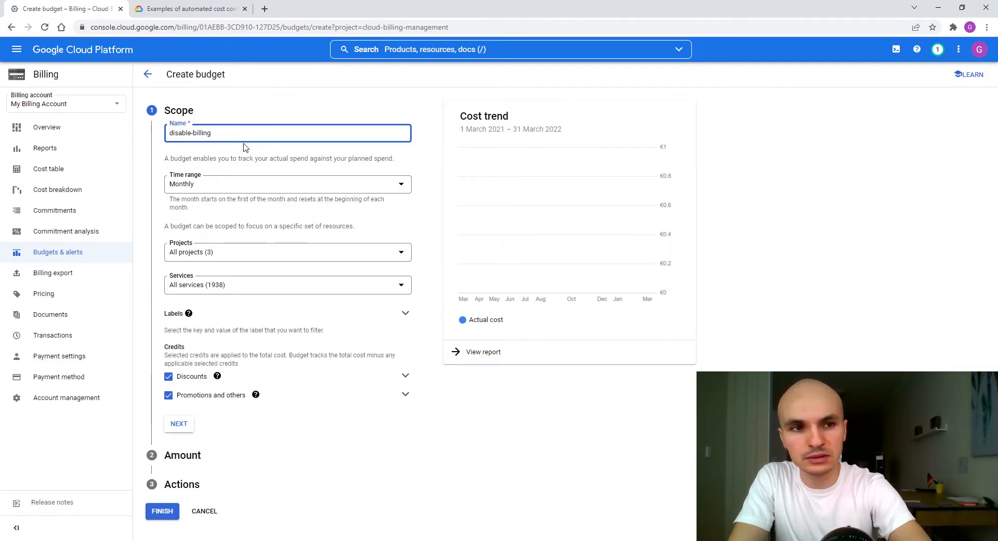
key(BackSpace)
key(BackSpace)
key(BackSpace)
key(BackSpace)
key(BackSpace)
key(BackSpace)
key(BackSpace)
key(BackSpace)
key(BackSpace)
key(BackSpace)
key(BackSpace)
key(BackSpace)
key(BackSpace)
key(BackSpace)
key(BackSpace)
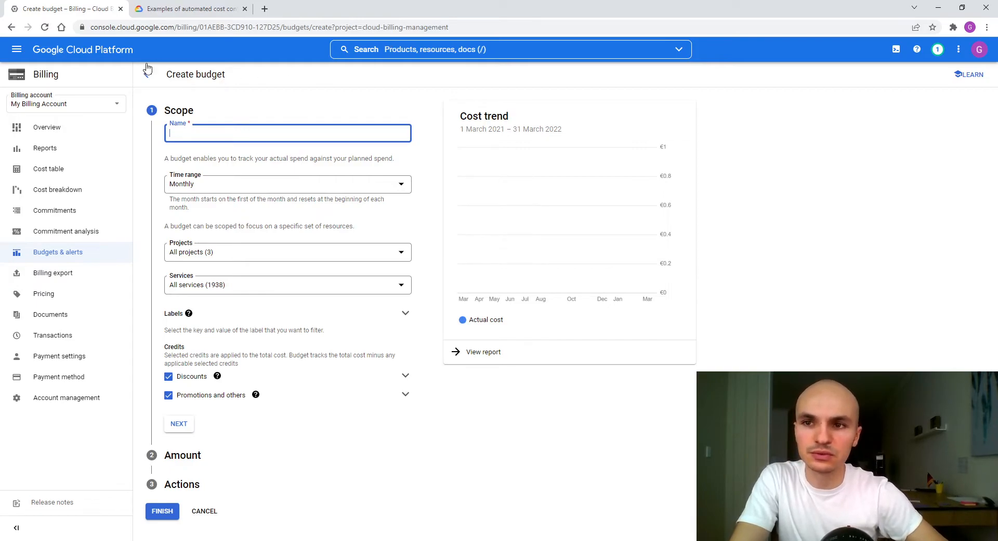
Check the project name on the dashboard in a second browser tab and name the budget budget-cloud-billing-management.
middle_click(92, 55)
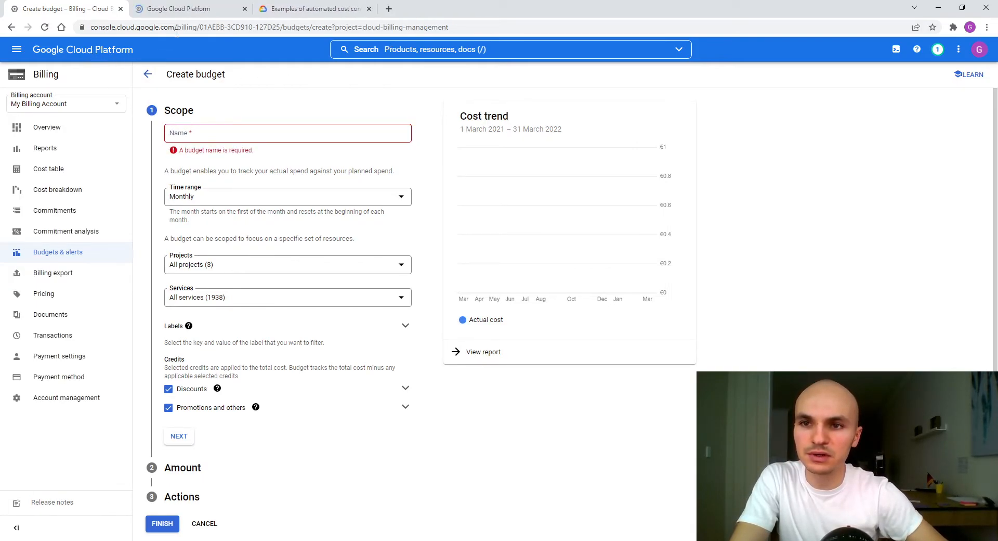
click(202, 7)
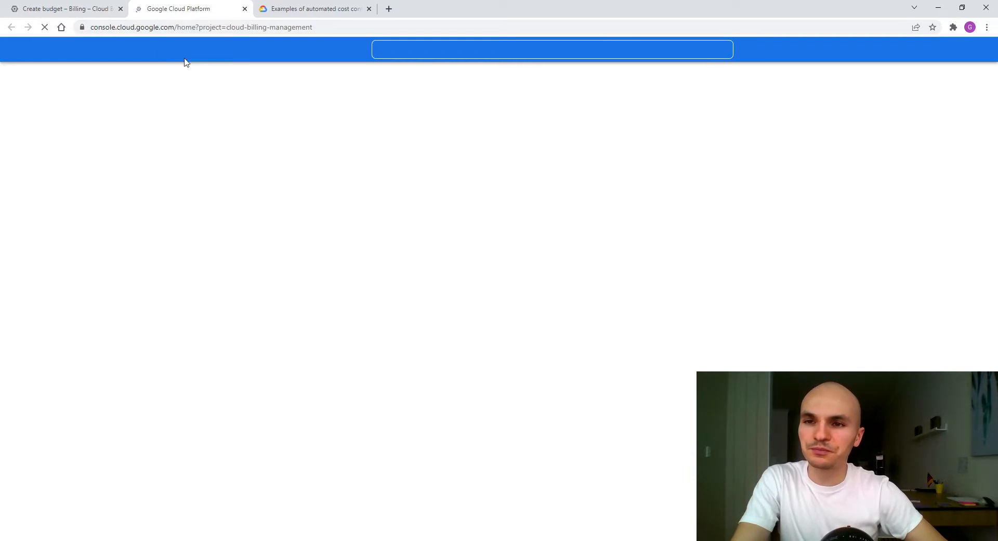
click(63, 6)
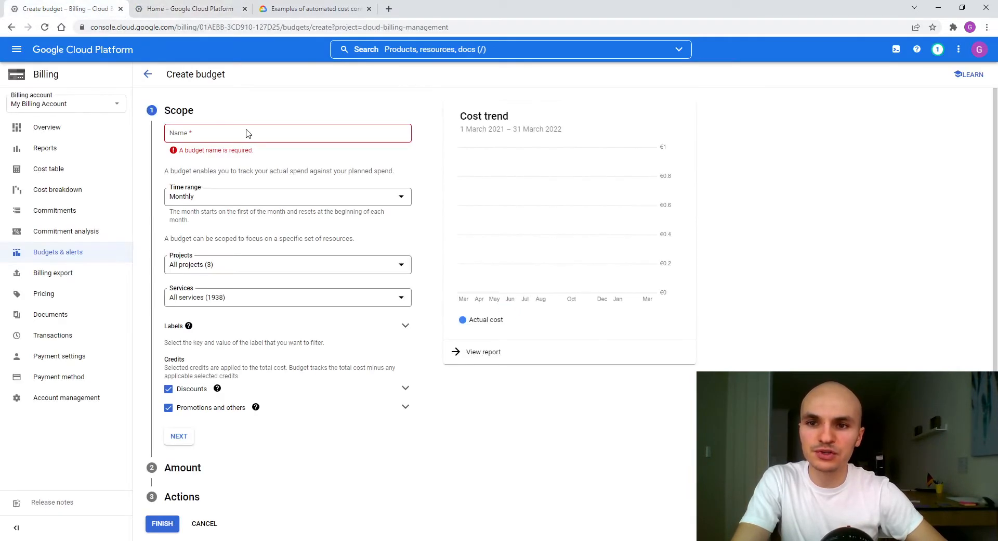
click(247, 133)
text(budget)
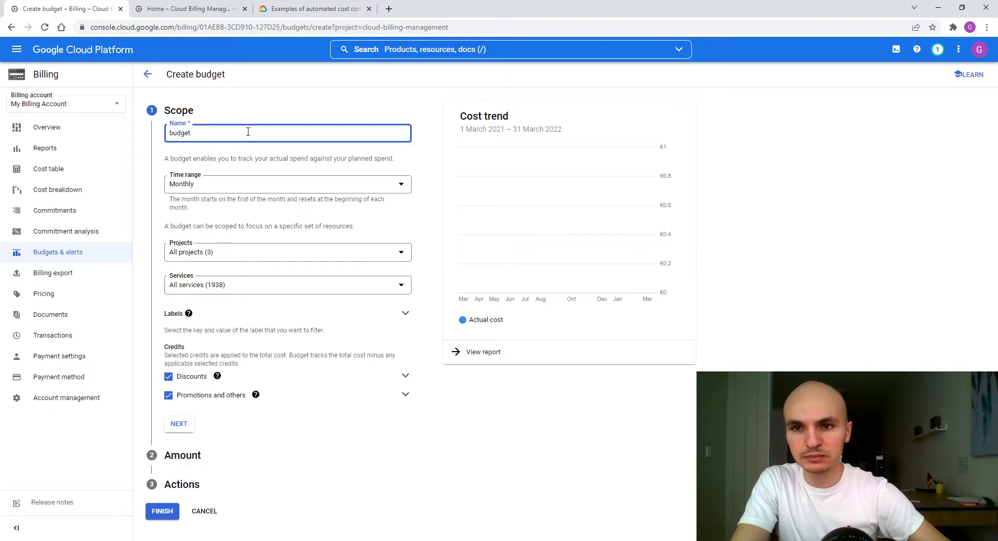
click(162, 8)
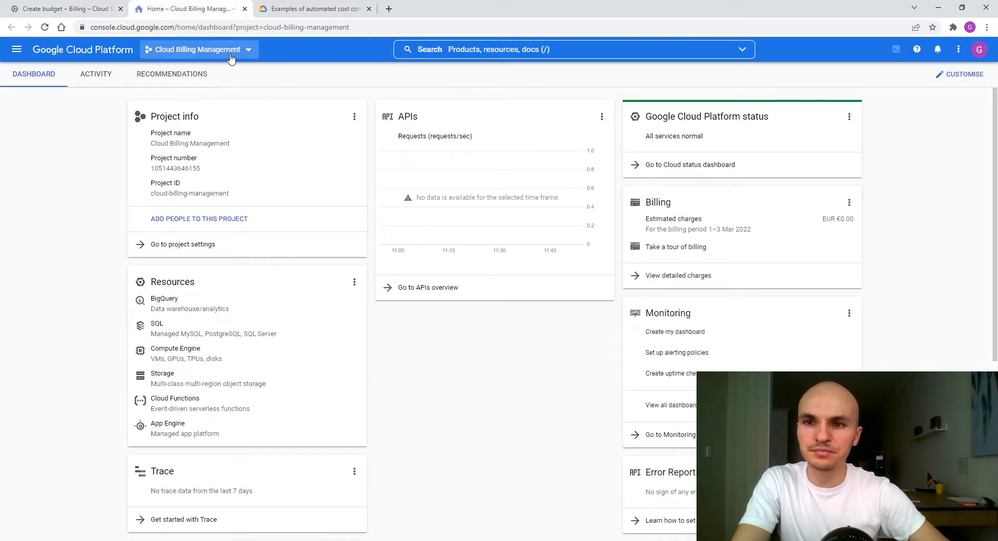
click(78, 8)
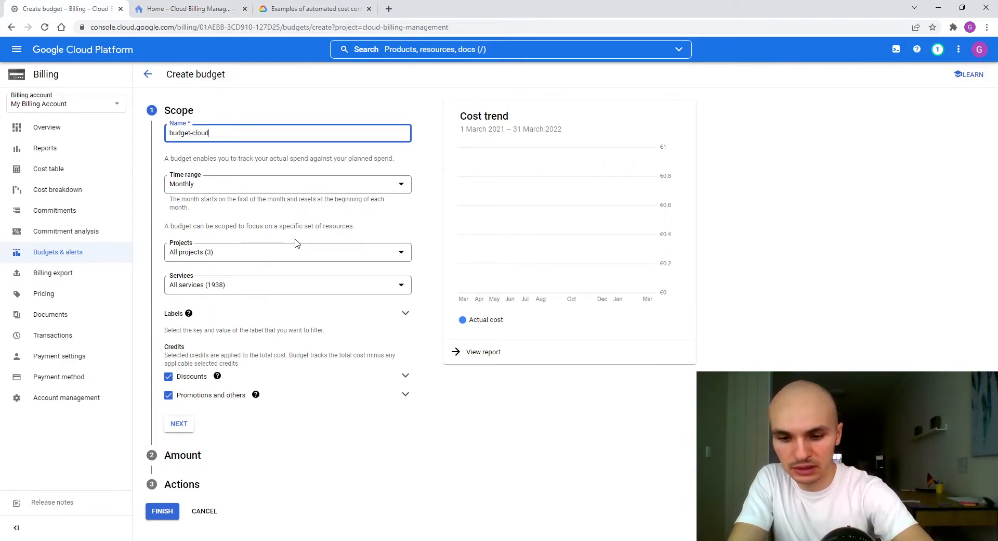
text(ing-management)
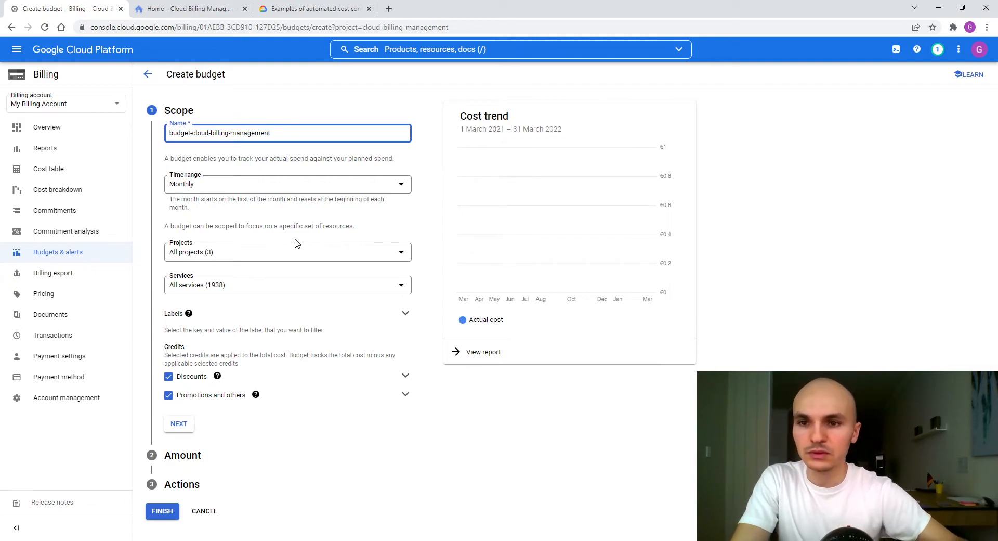
Limit the budget's scope to the Cloud Billing Management project and continue to the amount settings.
click(266, 256)
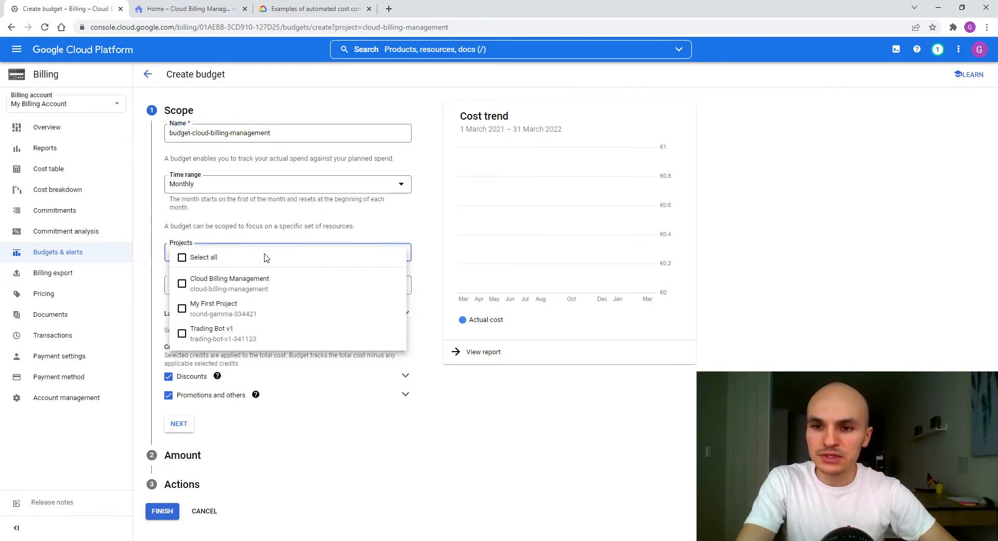
click(229, 284)
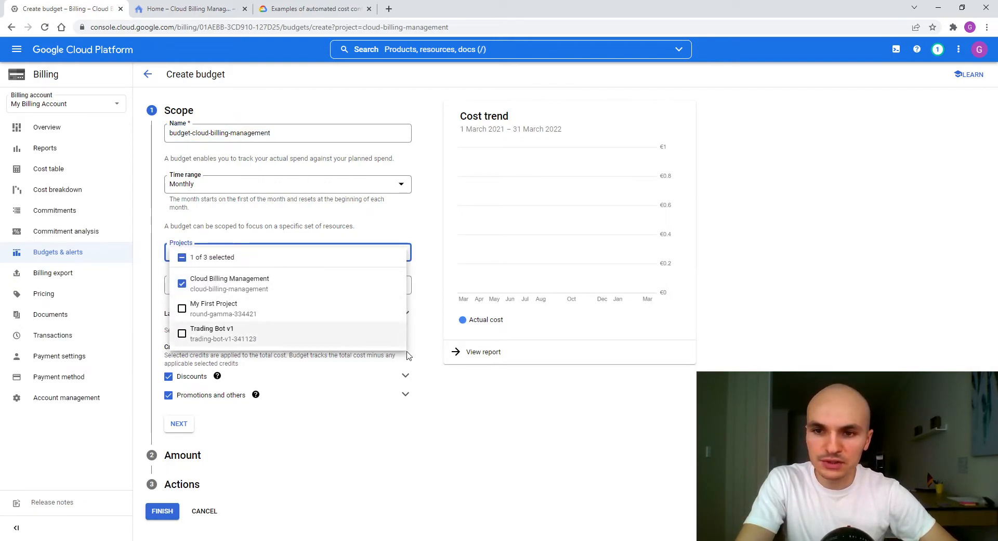
click(416, 426)
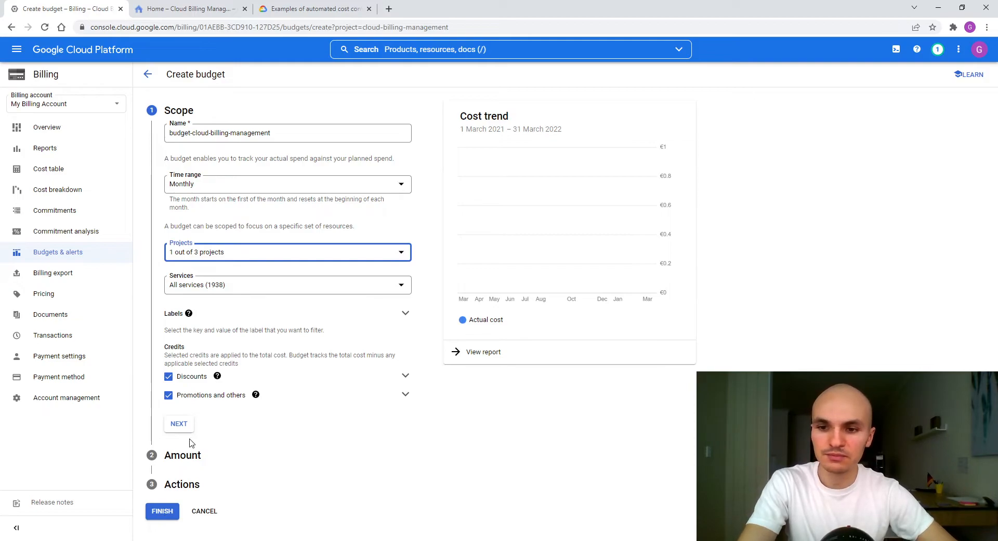
click(179, 424)
Set the budget's target amount to €1 and continue to the alert actions.
click(214, 222)
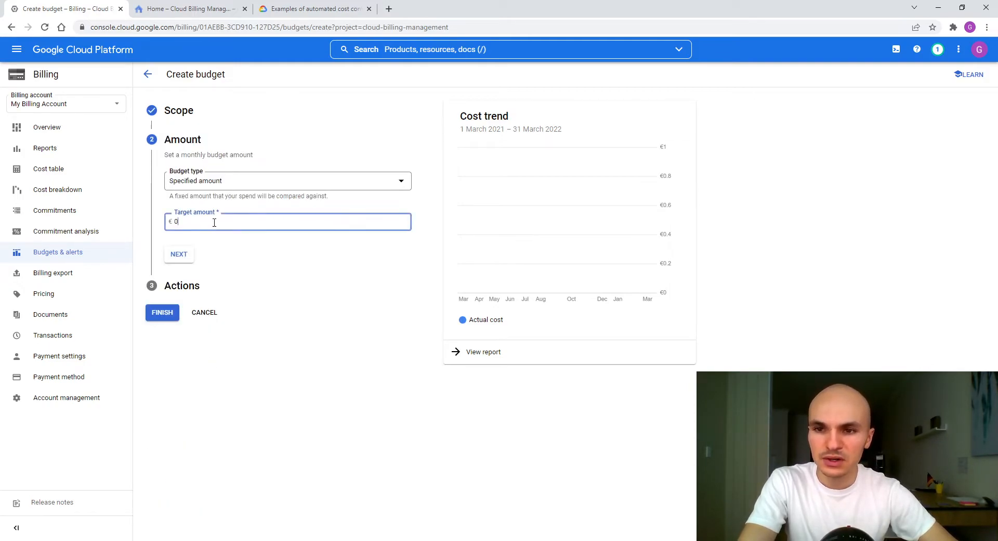
double_click(176, 221)
text(1)
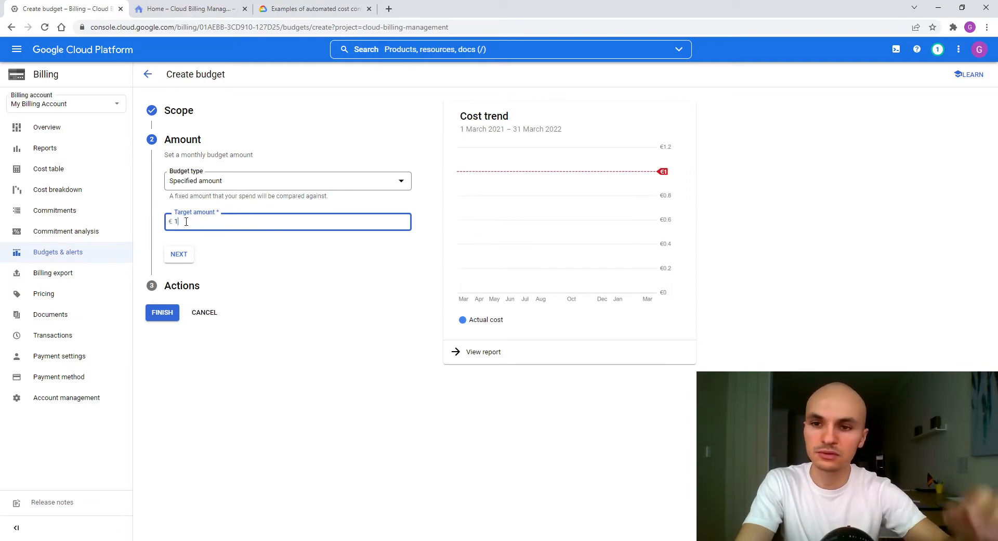
click(179, 255)
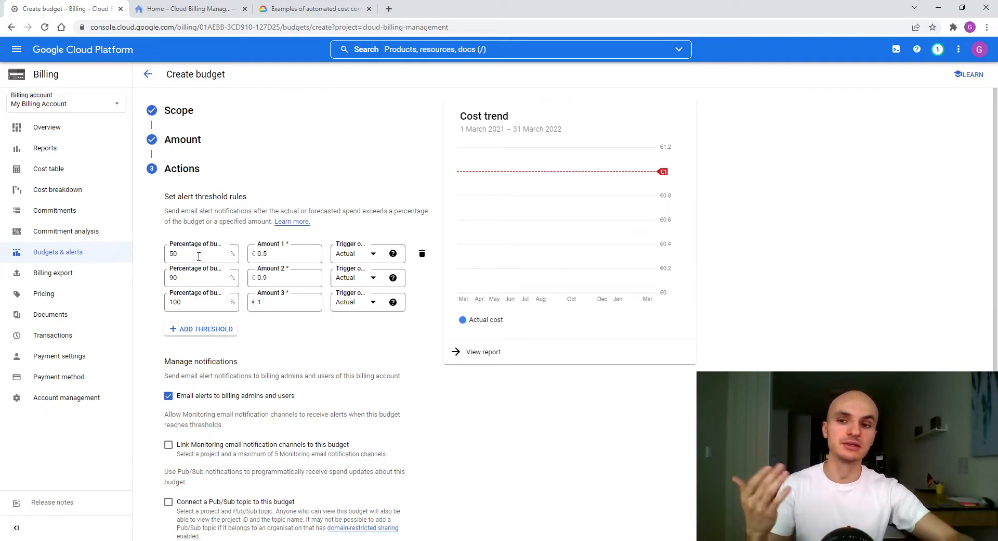
Review the budget's alert threshold rules and notification options.
click(189, 253)
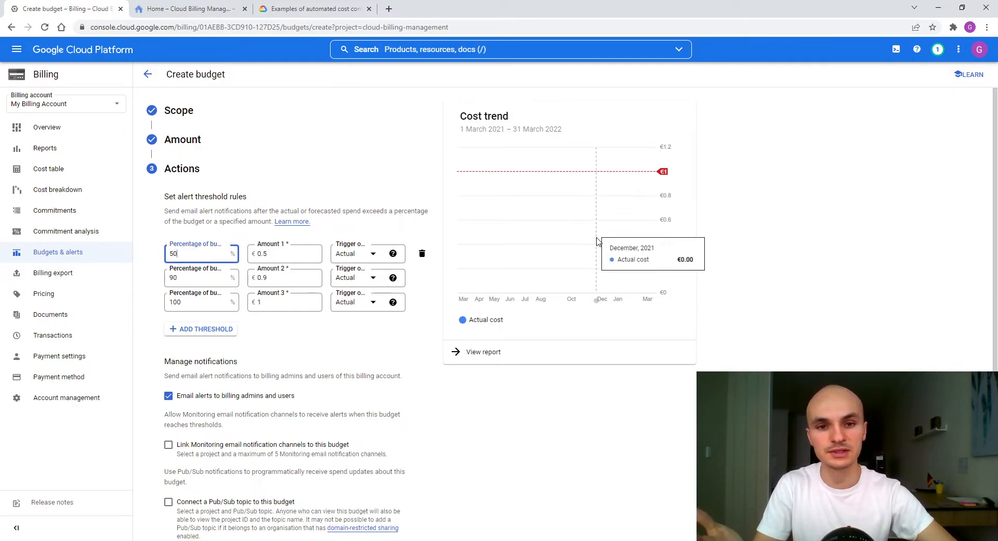
click(207, 280)
click(195, 303)
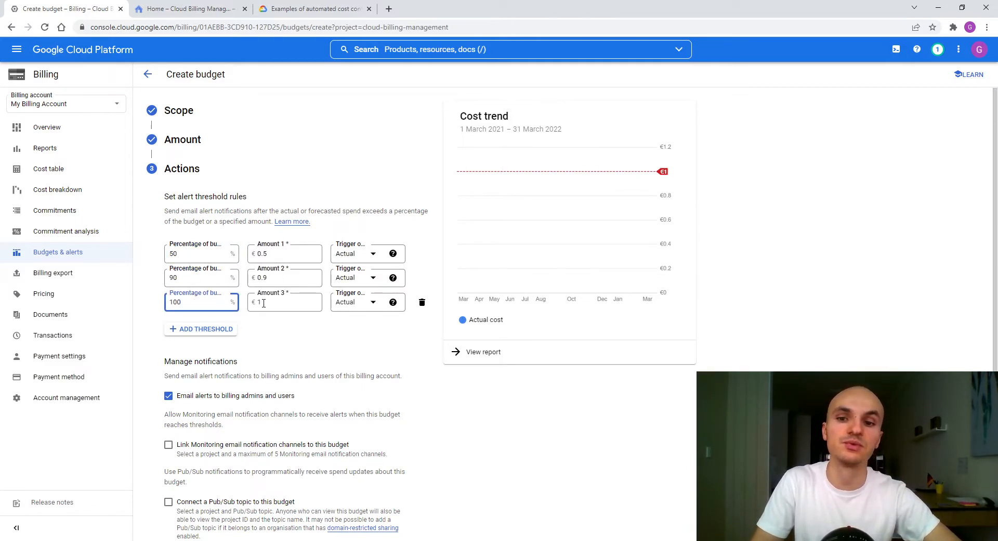
scroll(307, 347, down, 2)
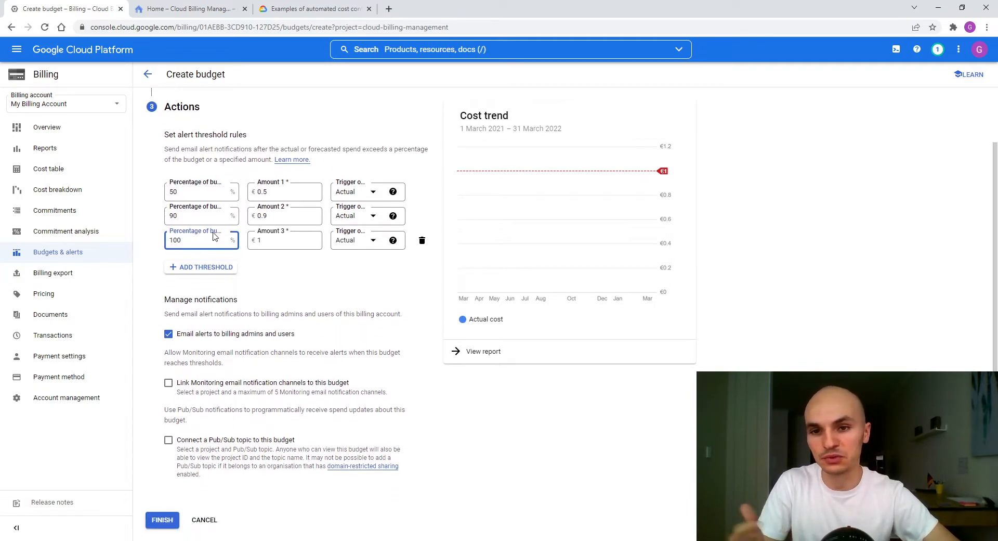
click(315, 312)
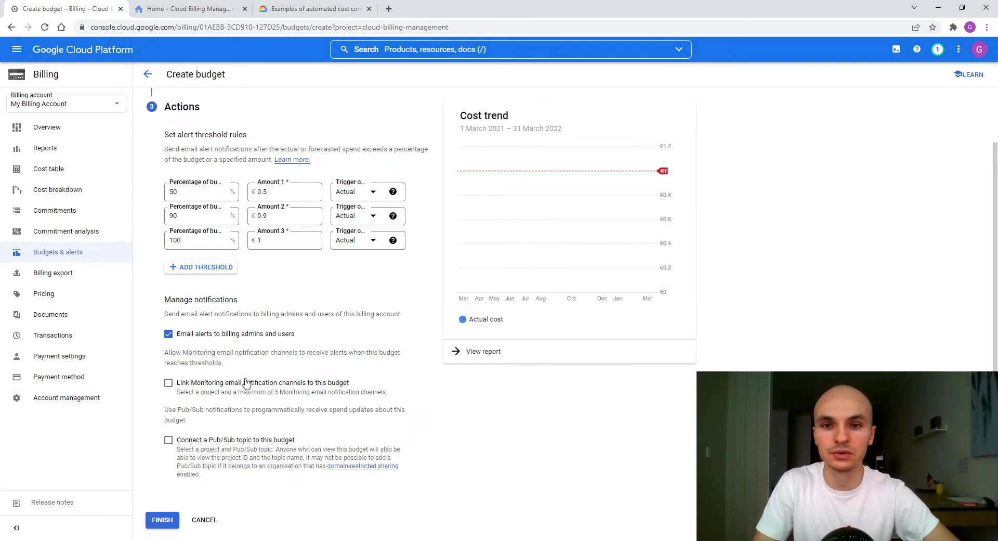
Connect the budget to a newly created Pub/Sub topic with the ID budget-notifications.
click(169, 442)
scroll(273, 409, down, 1)
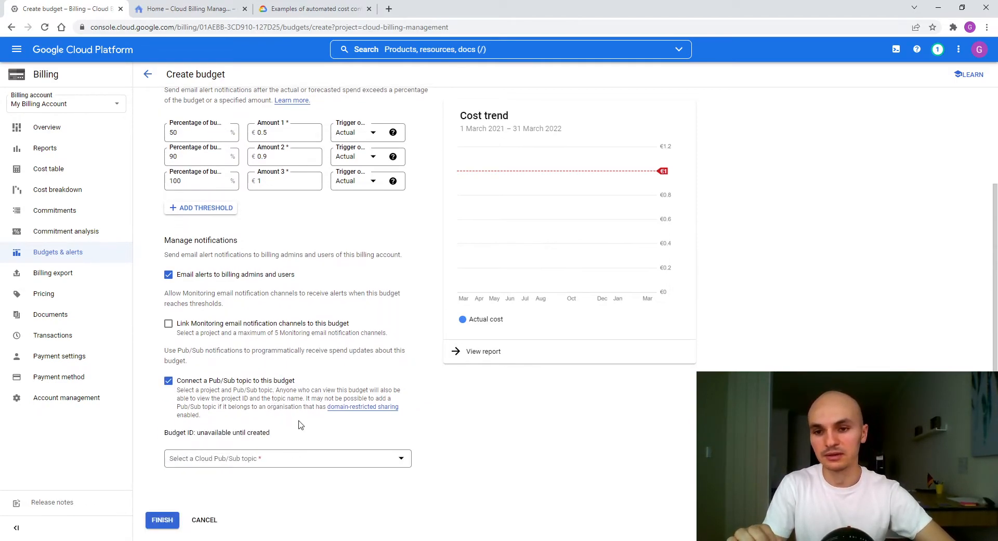
click(245, 465)
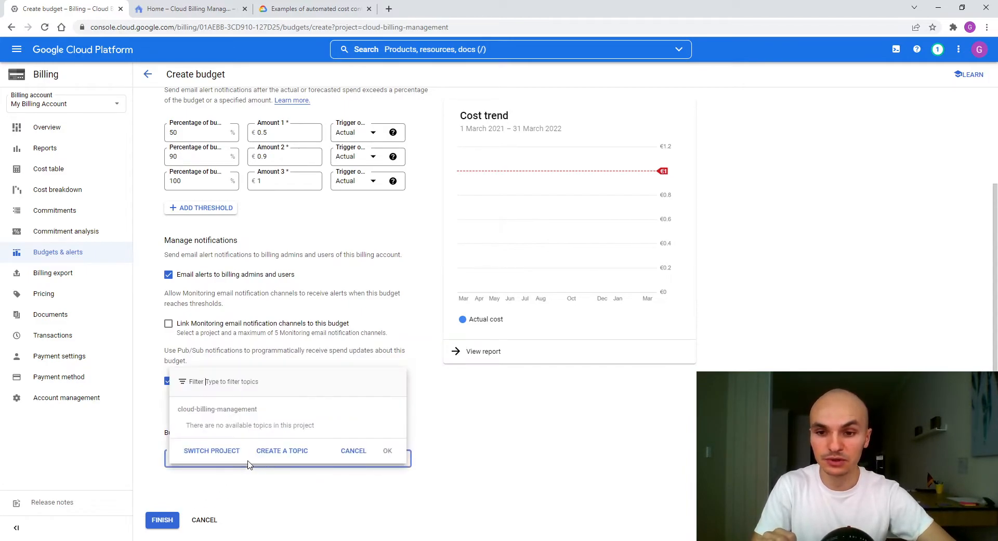
click(274, 453)
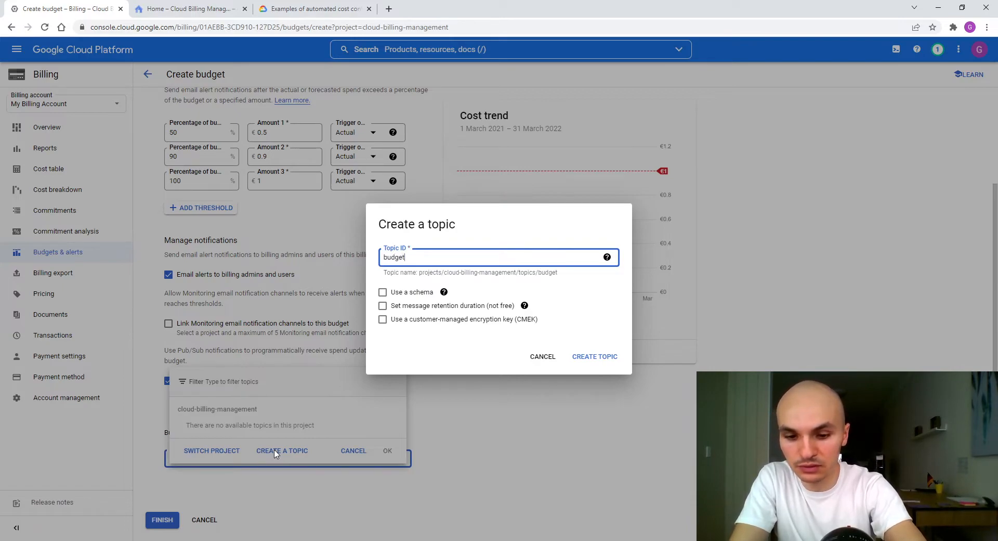
text(ications)
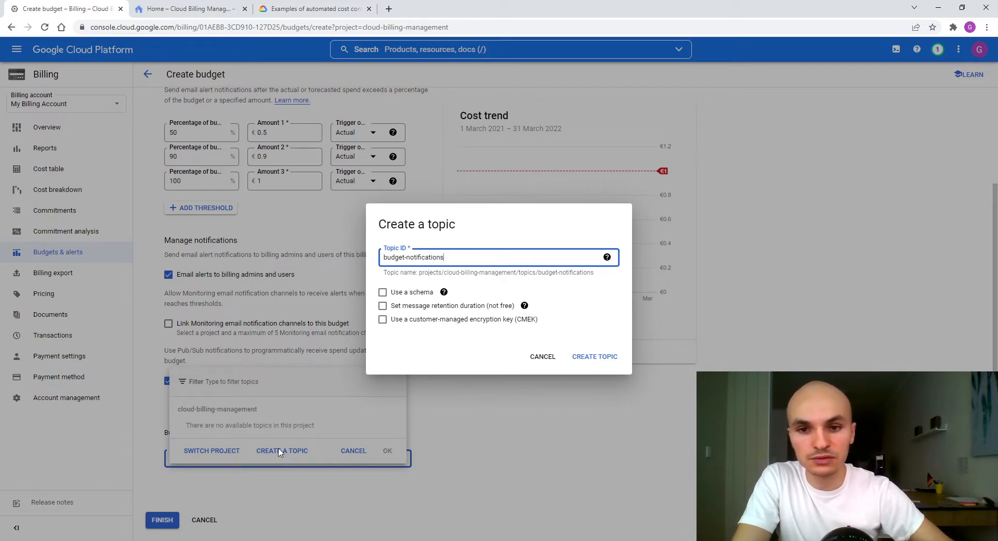
click(604, 359)
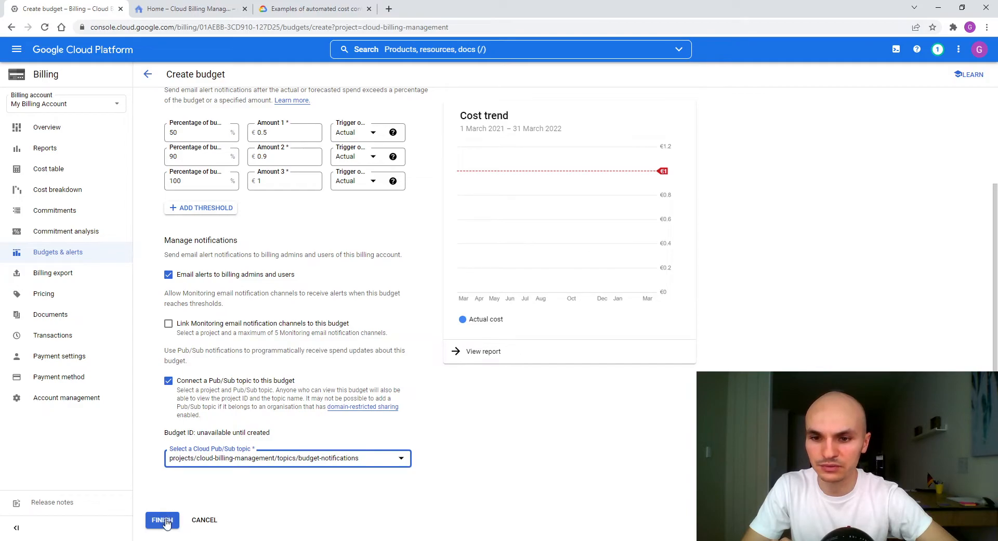
Finish creating the budget and open the Pub/Sub topics list of the Cloud Billing Management project.
click(163, 520)
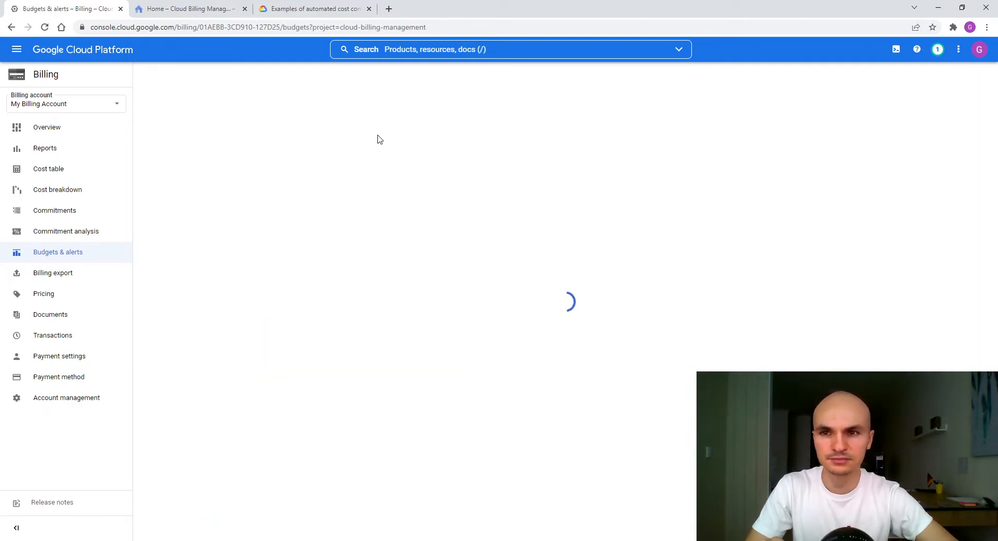
click(183, 10)
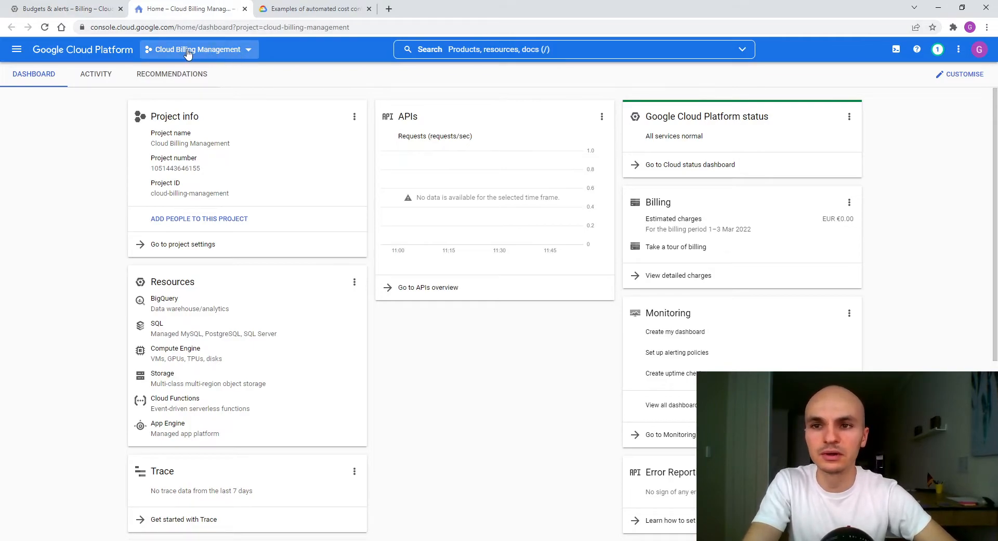
click(456, 49)
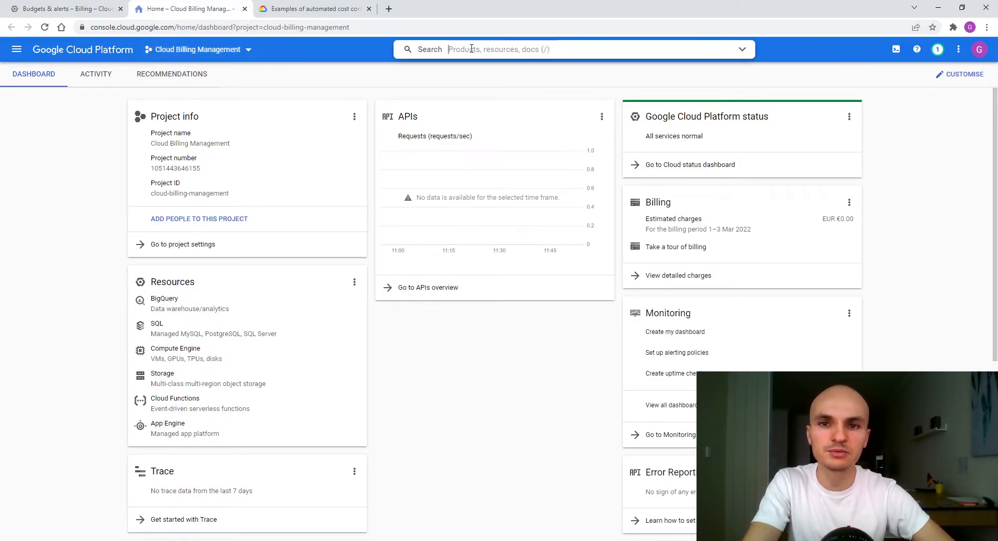
text(pubsub)
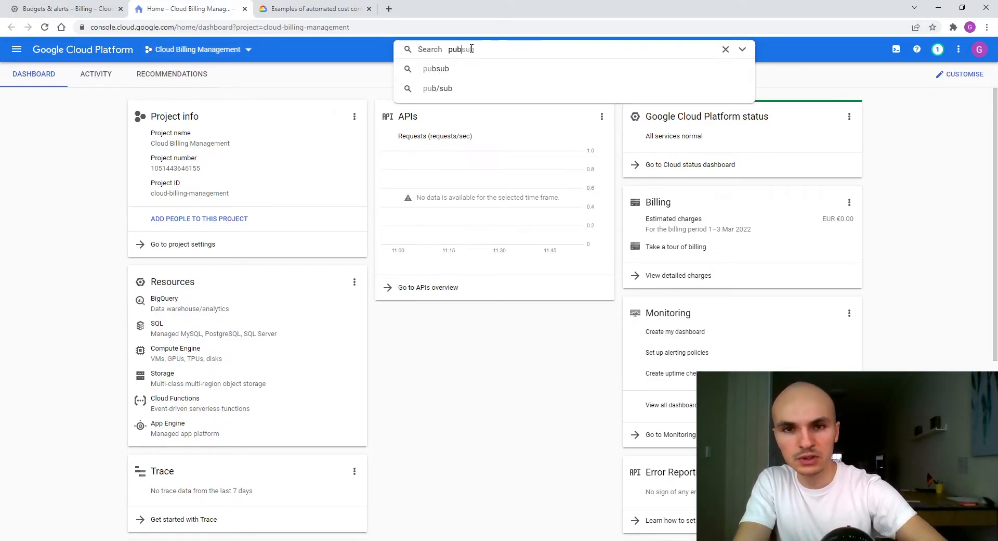
click(467, 135)
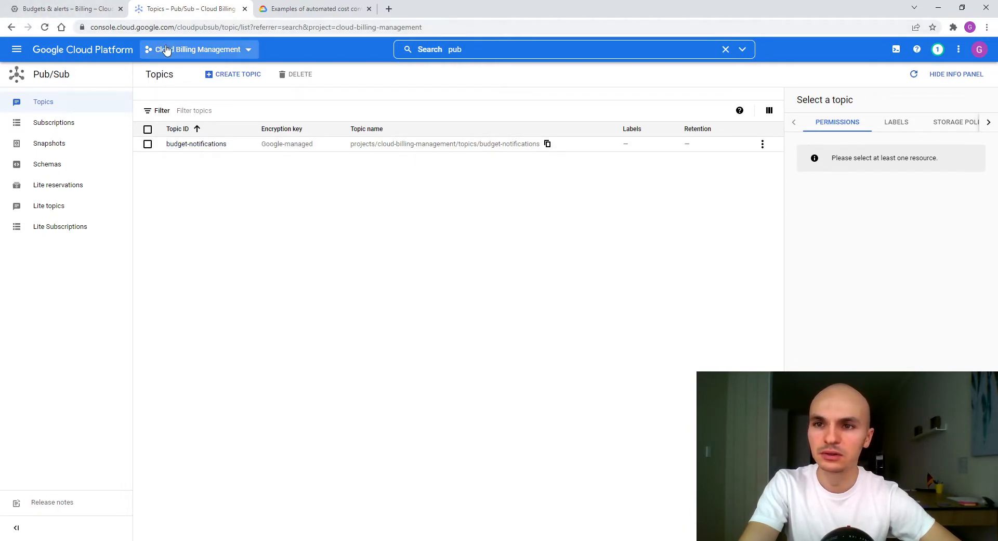
Open Cloud Functions for the Cloud Billing Management project in a separate browser tab.
middle_click(111, 49)
click(314, 6)
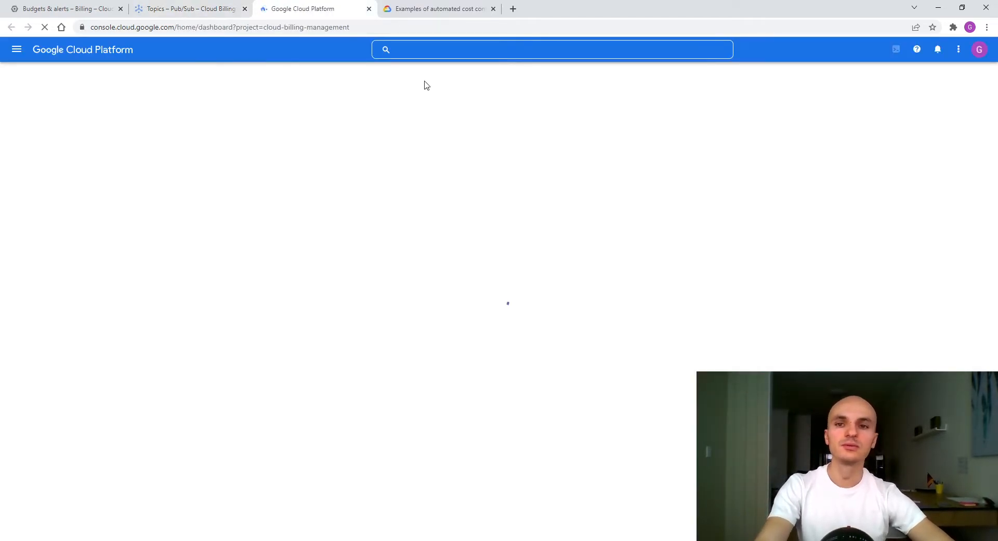
click(427, 54)
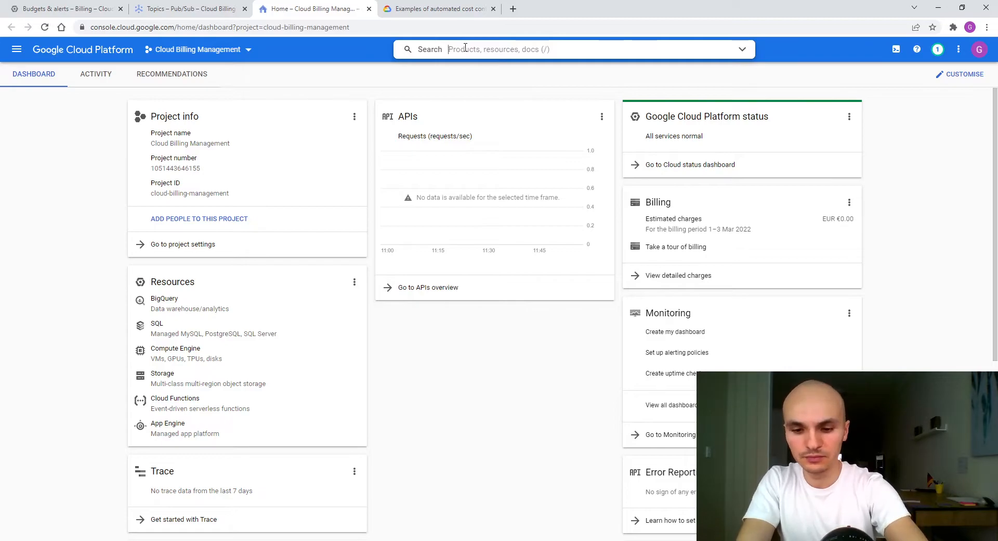
text(func)
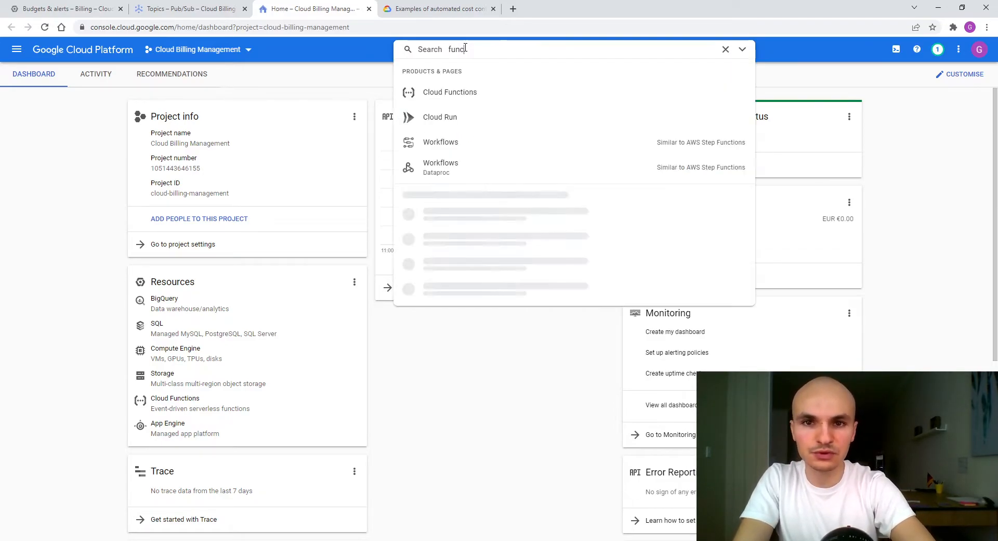
click(468, 92)
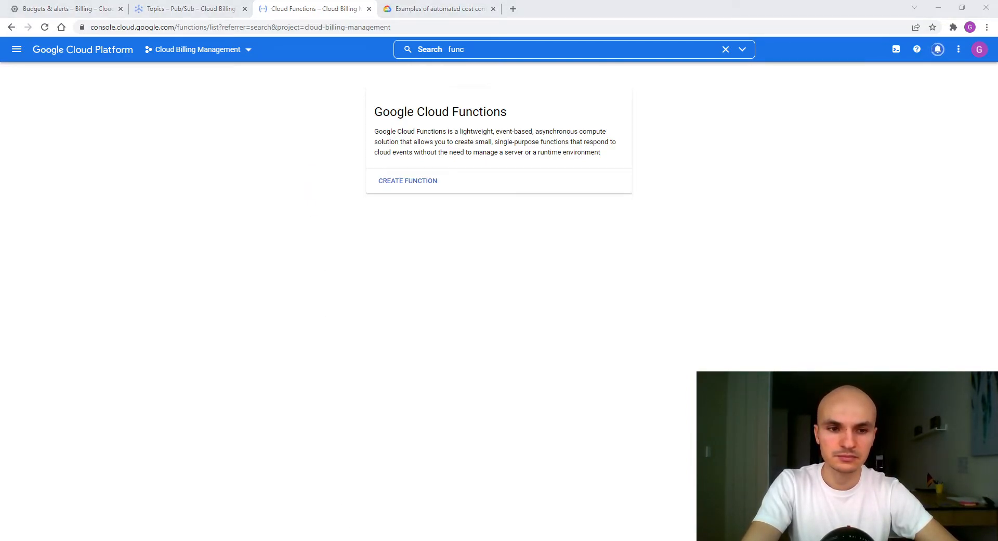
Start a new cloud function and name it disable-billing.
click(419, 182)
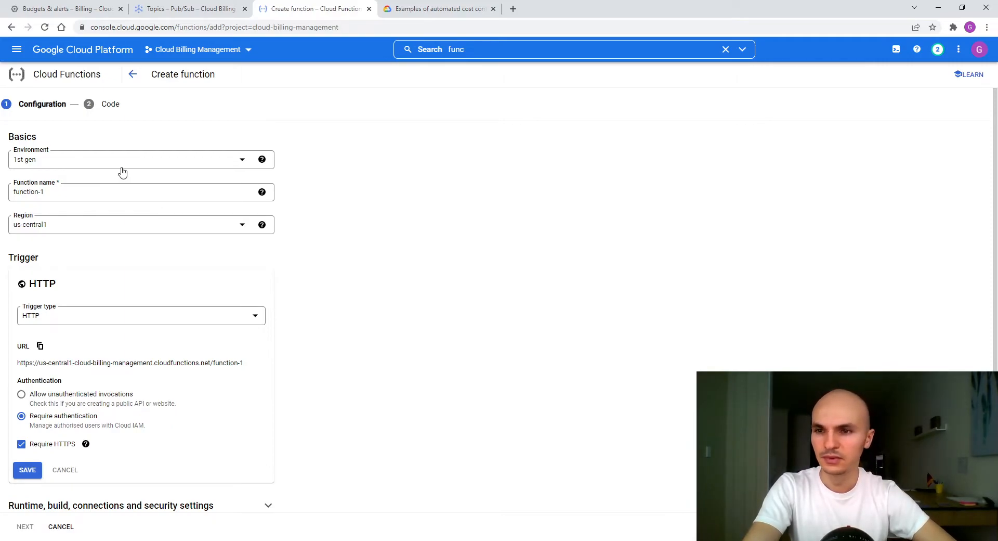
triple_click(83, 195)
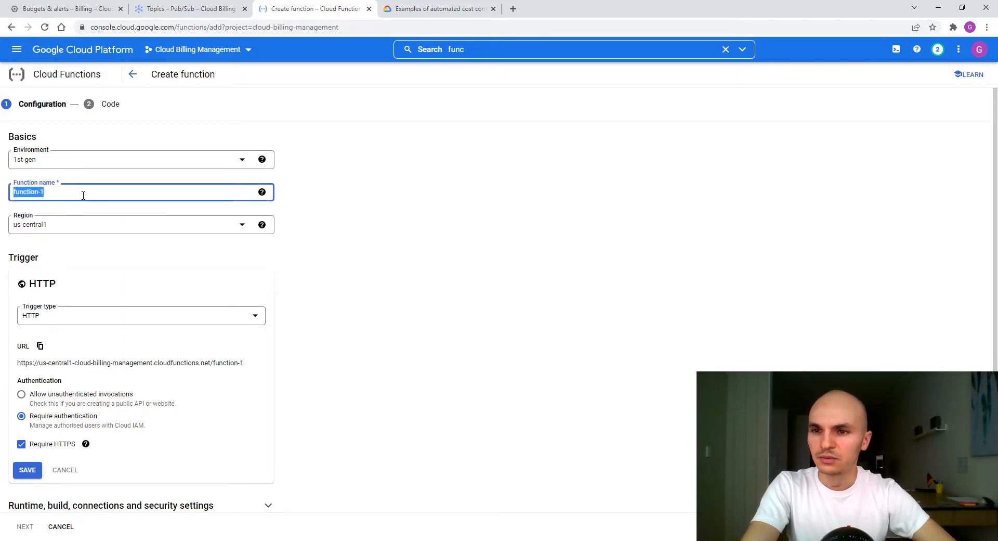
text(d)
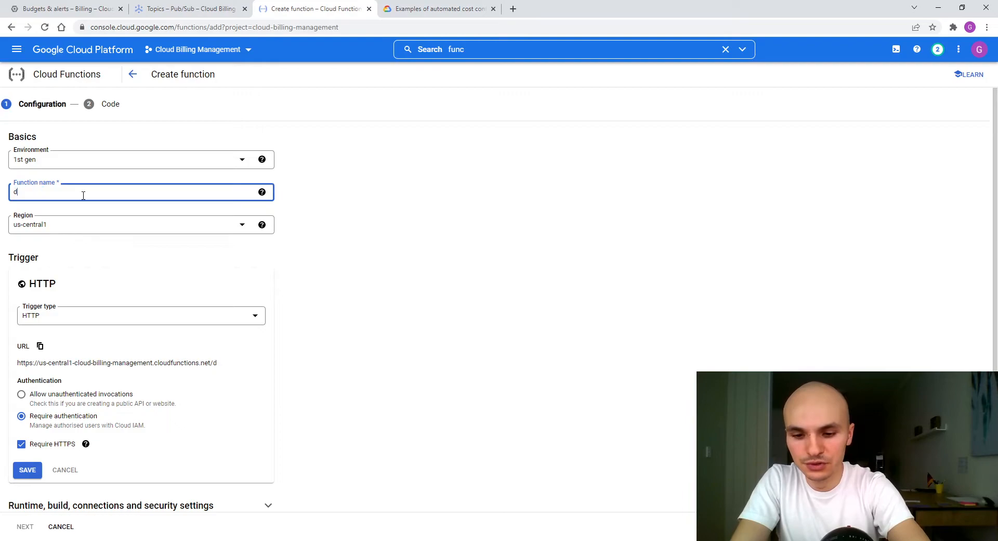
text(isable-billing)
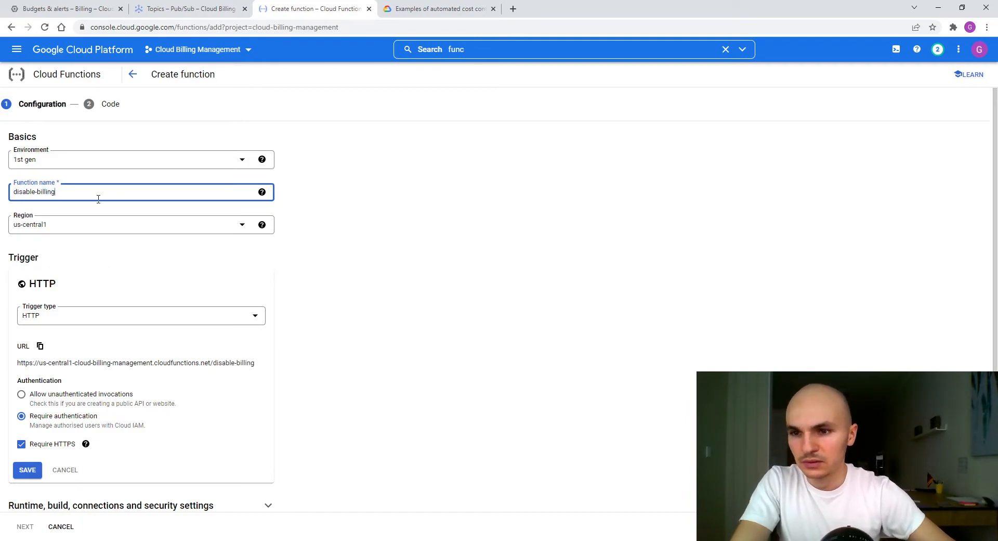
Set the function's trigger type to Cloud Pub/Sub with the budget-notifications topic.
click(177, 326)
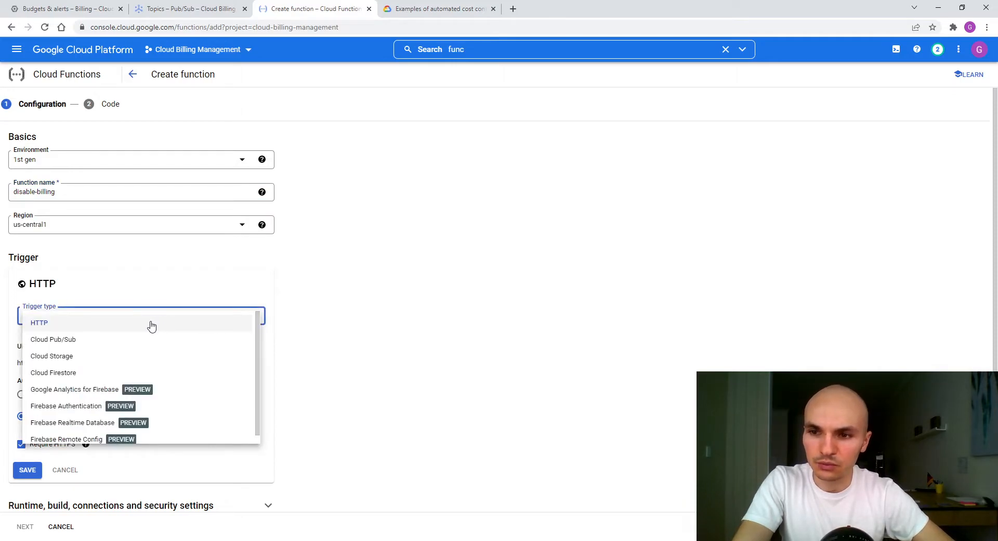
click(104, 341)
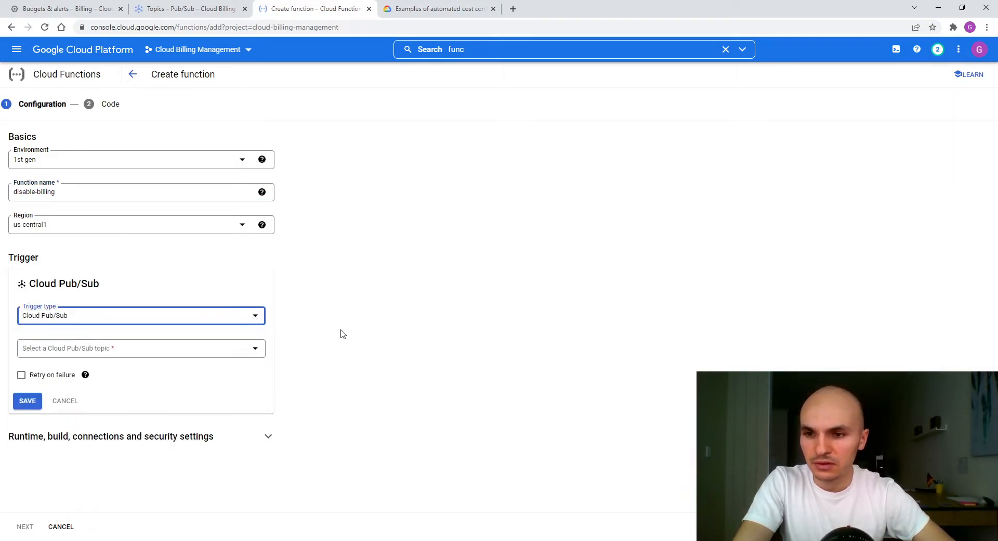
click(253, 347)
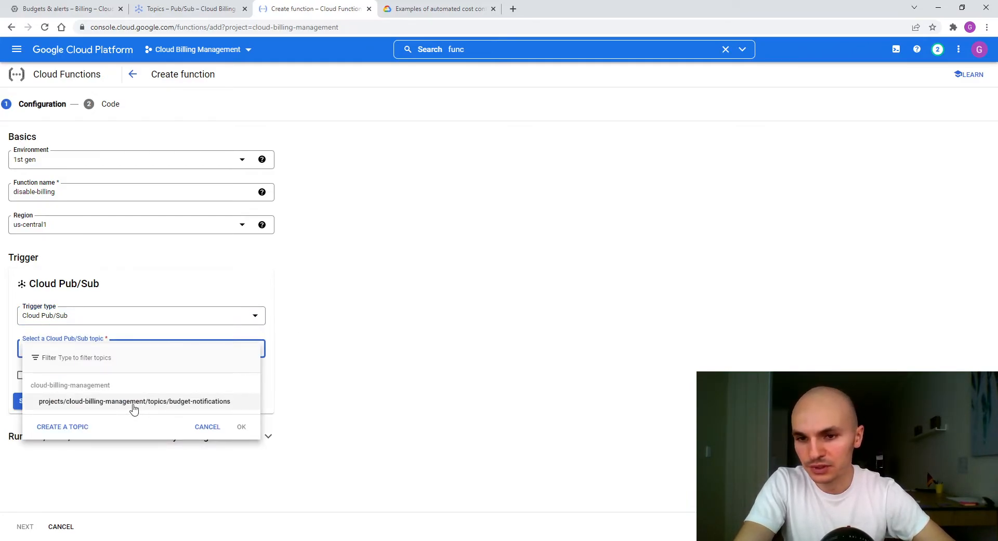
click(133, 402)
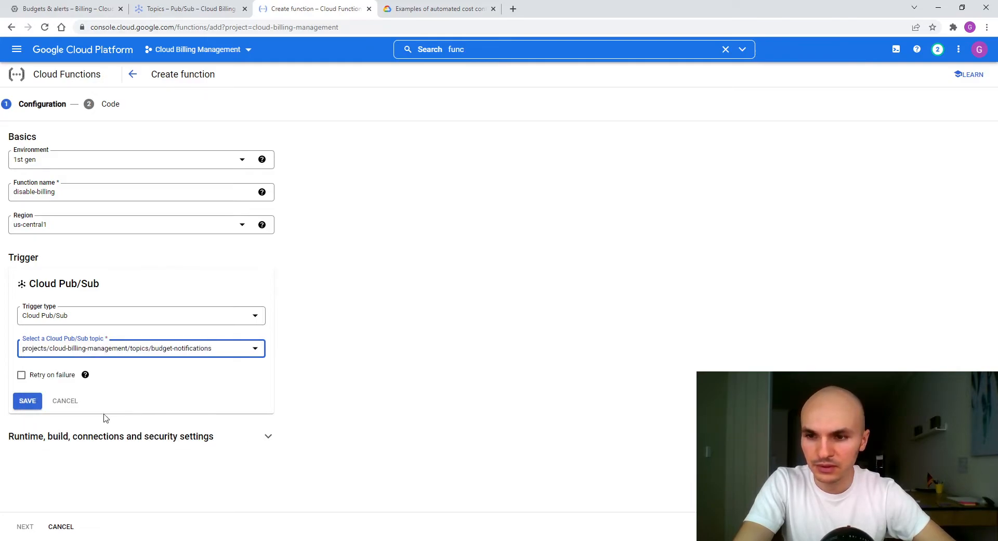
Expand the function's runtime, build, connections and security settings and add a blank runtime environment variable.
click(269, 437)
scroll(326, 401, down, 3)
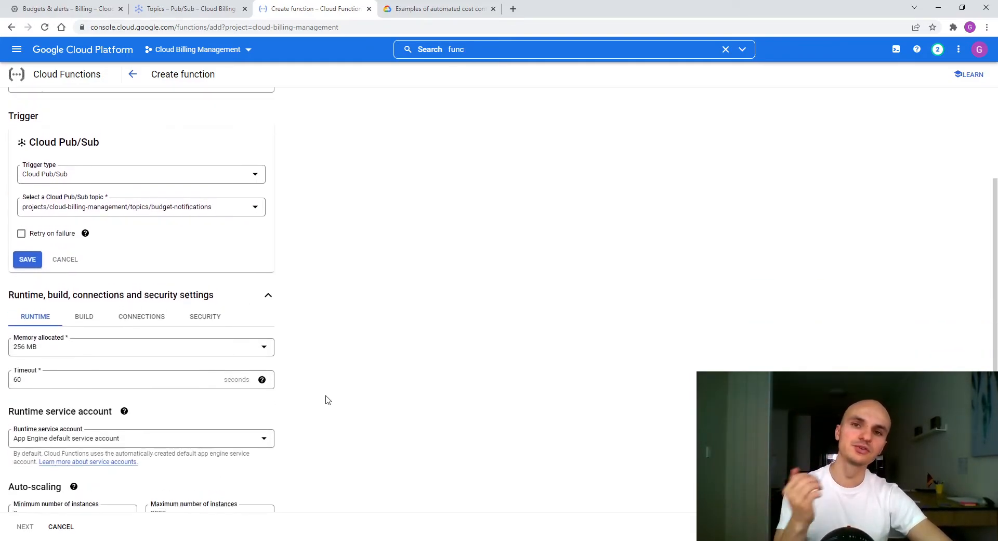
scroll(328, 400, up, 1)
scroll(320, 396, up, 3)
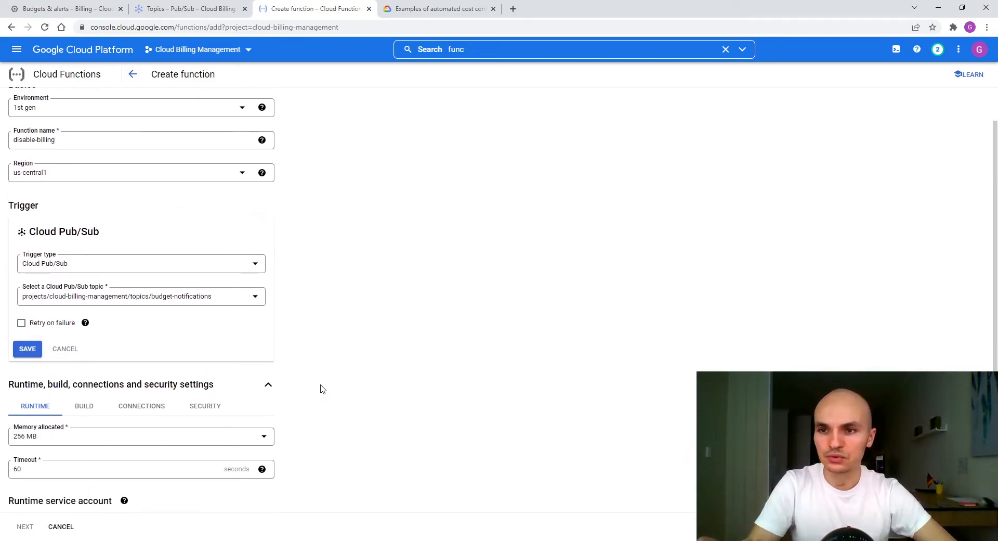
scroll(310, 393, down, 2)
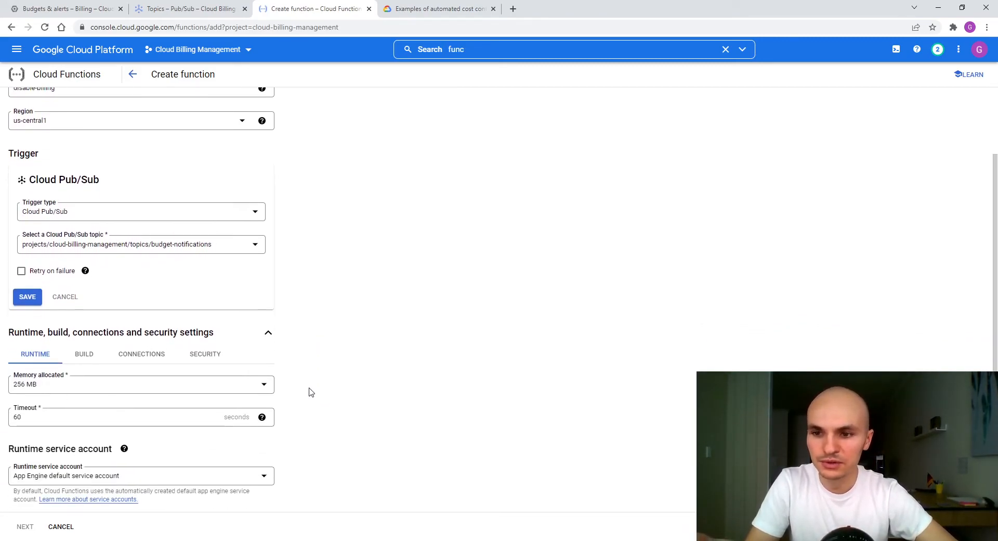
scroll(310, 393, down, 2)
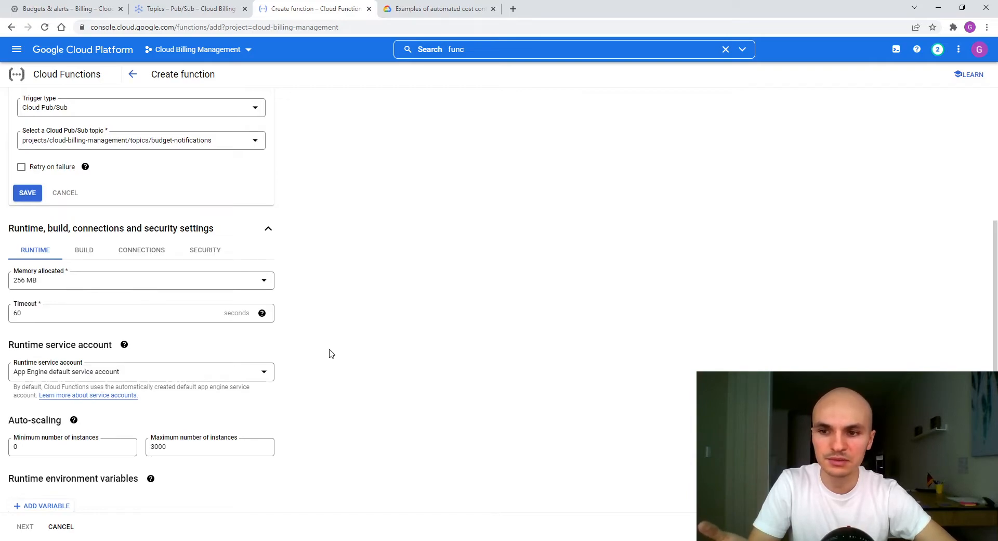
scroll(329, 354, down, 1)
scroll(314, 366, up, 1)
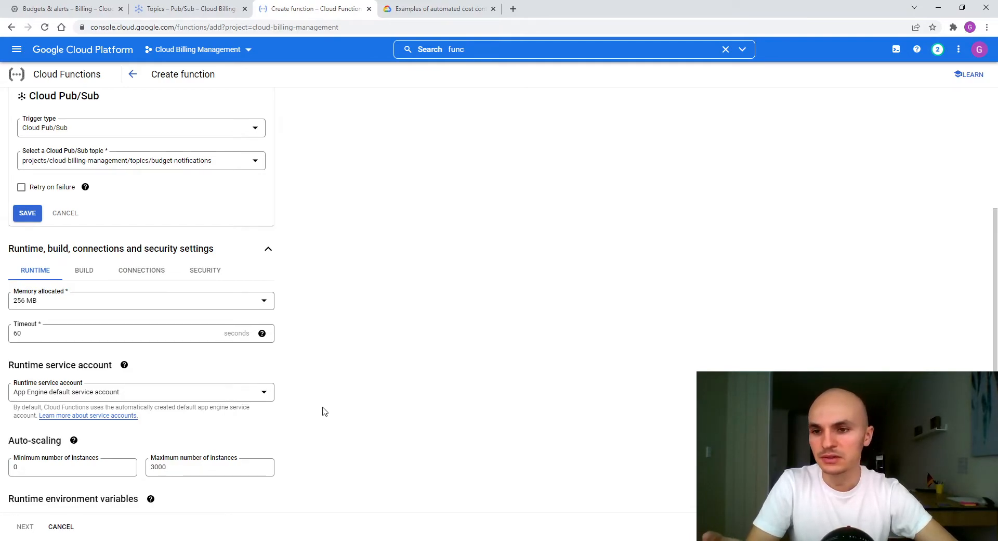
scroll(322, 411, down, 1)
click(30, 475)
scroll(325, 434, down, 1)
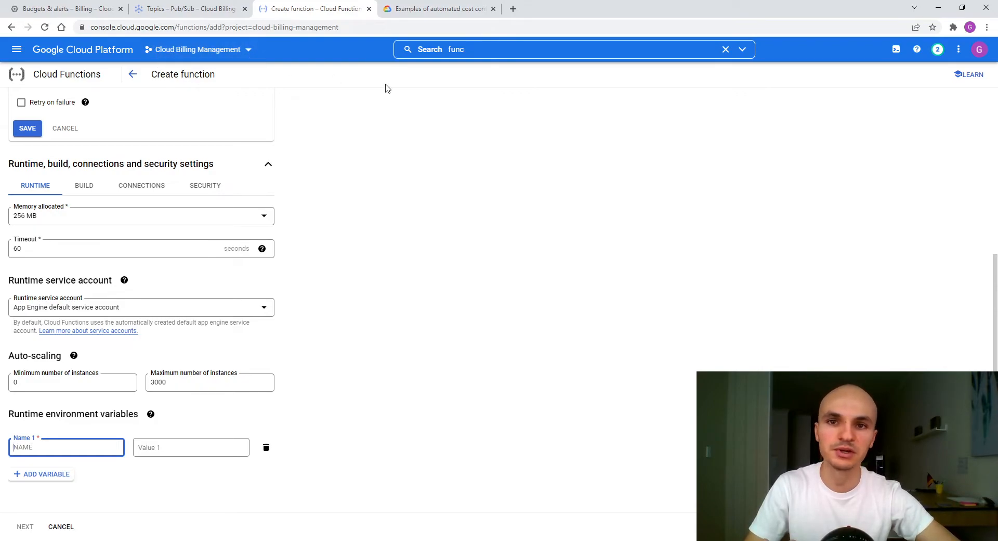
Copy GCP_PROJECT from the automated cost control documentation and use it as the runtime environment variable's name.
click(422, 13)
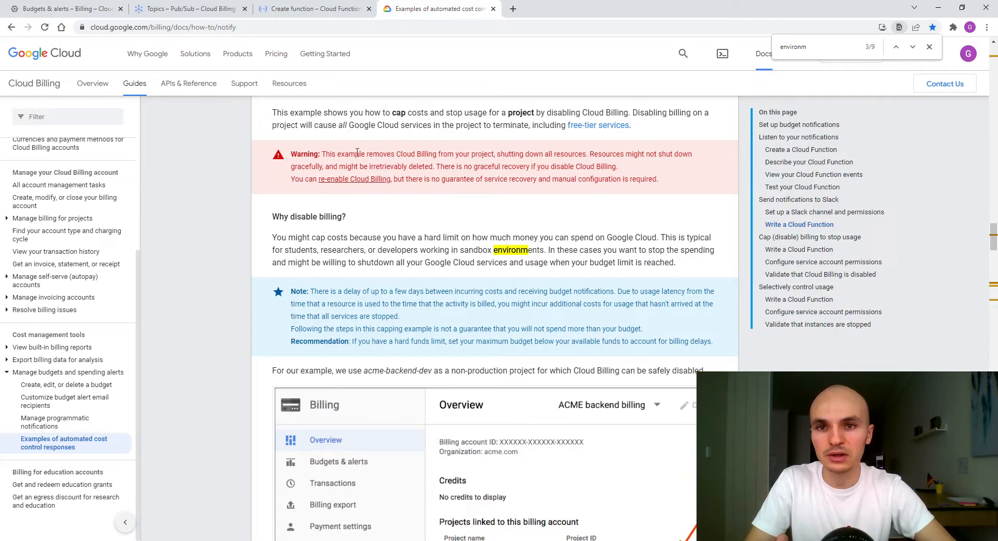
key(ctrl+f)
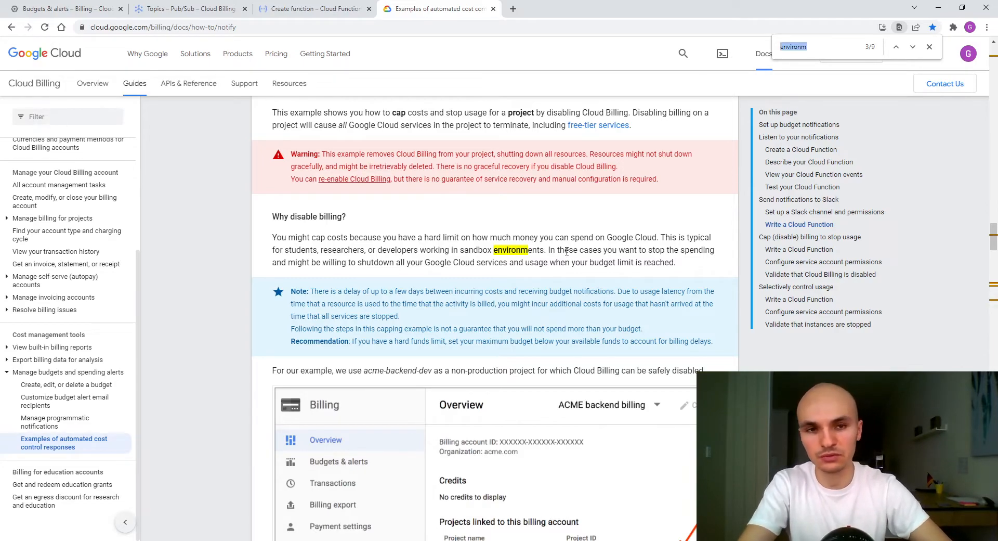
key(Return)
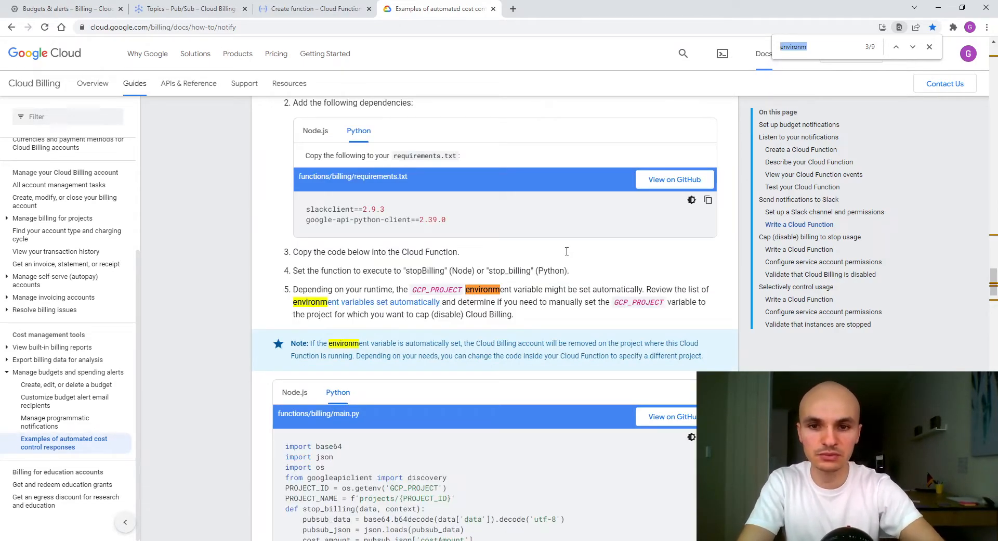
double_click(436, 290)
key(ctrl+c)
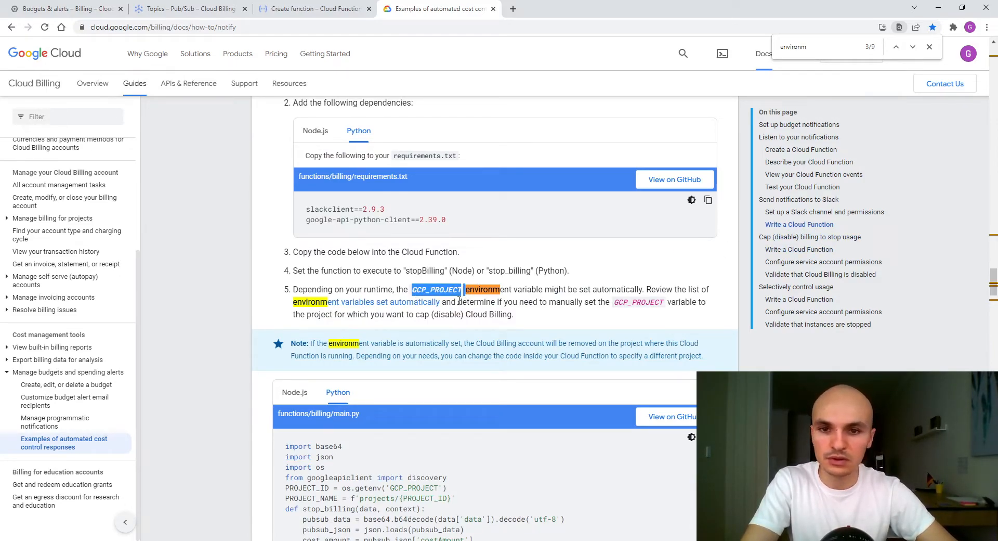
click(312, 8)
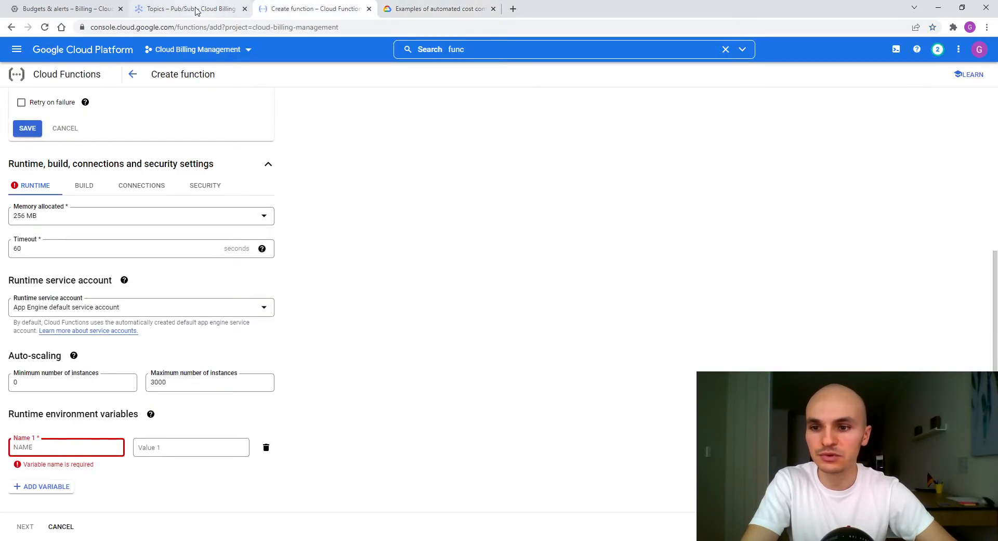
key(ctrl+v)
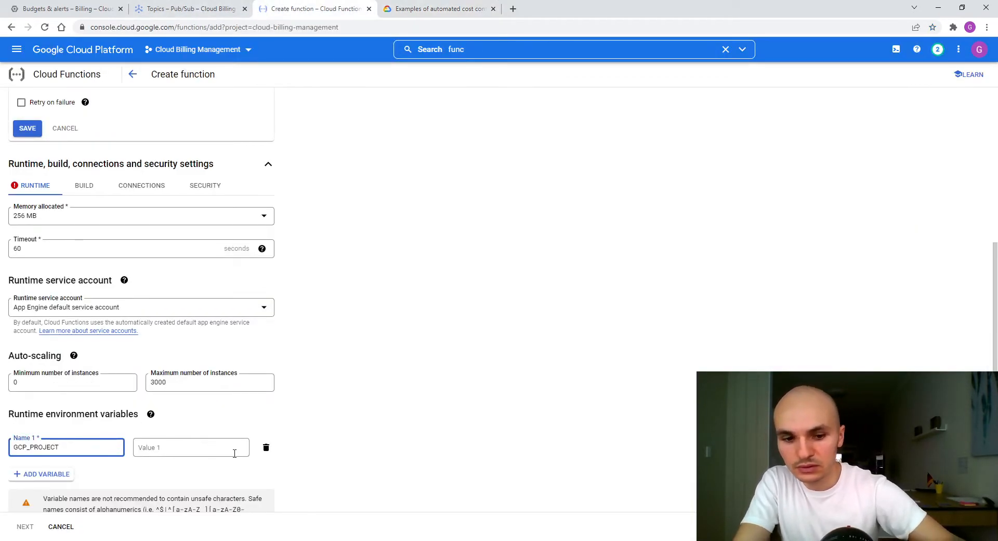
key(BackSpace)
Copy the Cloud Billing Management project's ID from the project list and set the variable's value to cloud-billing-management.
click(230, 444)
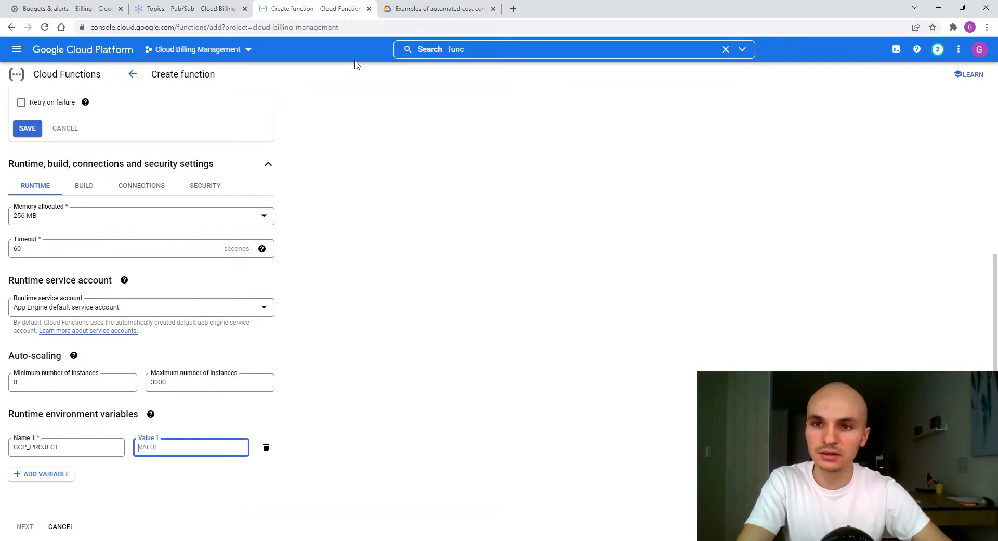
click(237, 49)
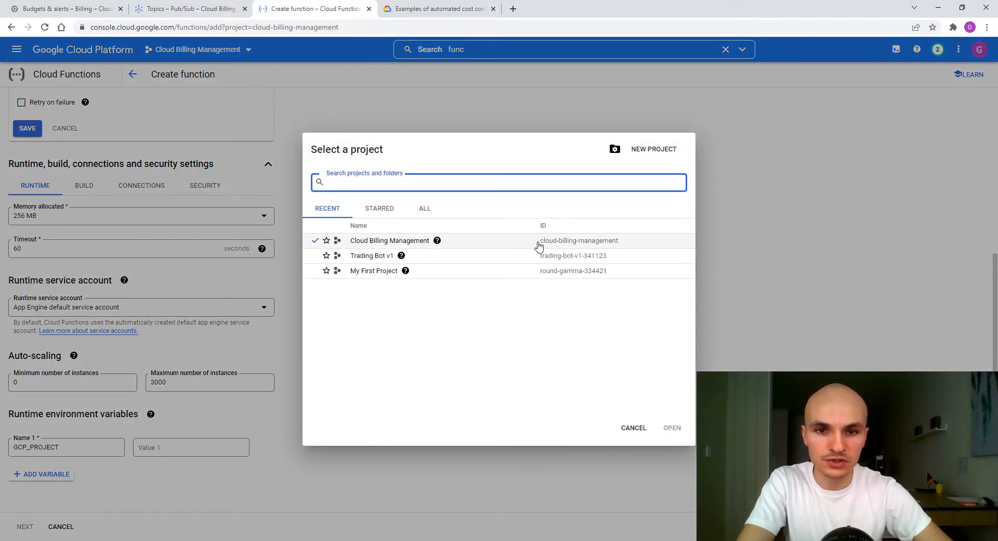
drag(542, 246, 619, 249)
key(ctrl+c)
click(381, 474)
click(215, 450)
key(ctrl+v)
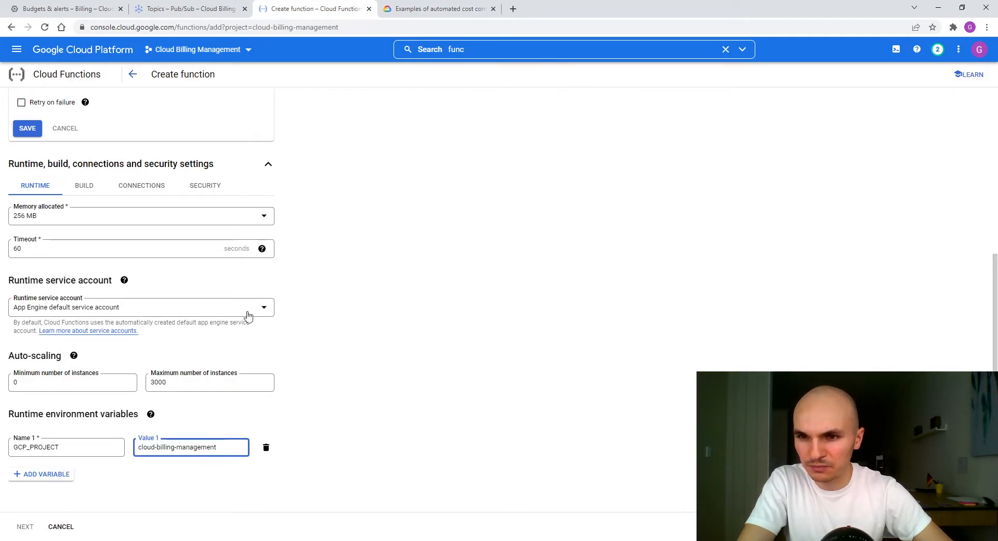
Save the Pub/Sub trigger and continue to the function's code stage.
click(28, 128)
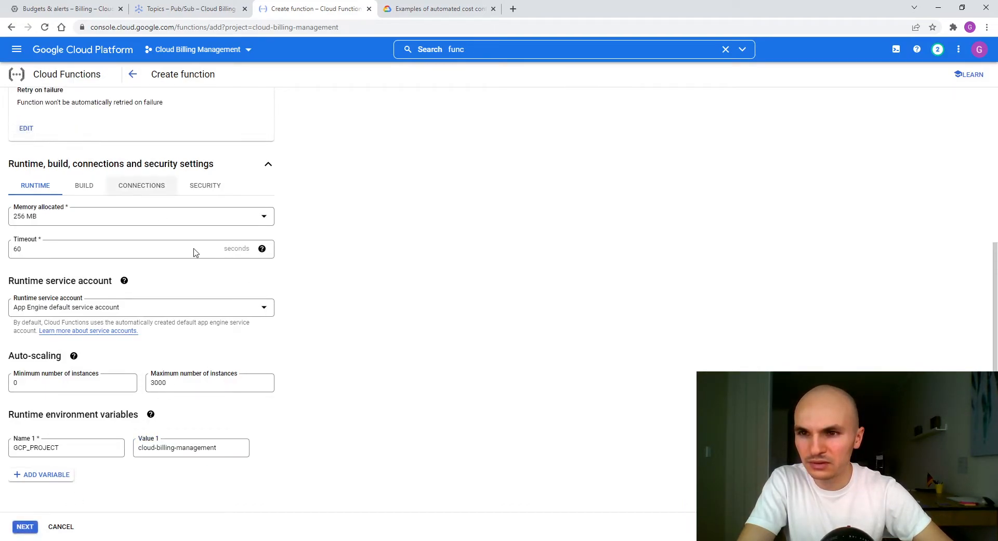
scroll(208, 310, up, 4)
scroll(45, 319, down, 5)
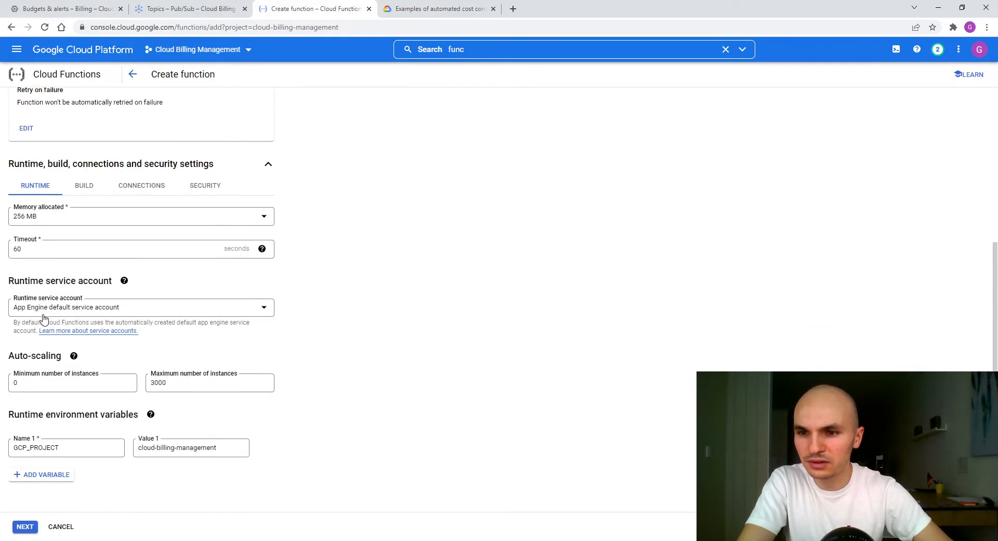
click(26, 527)
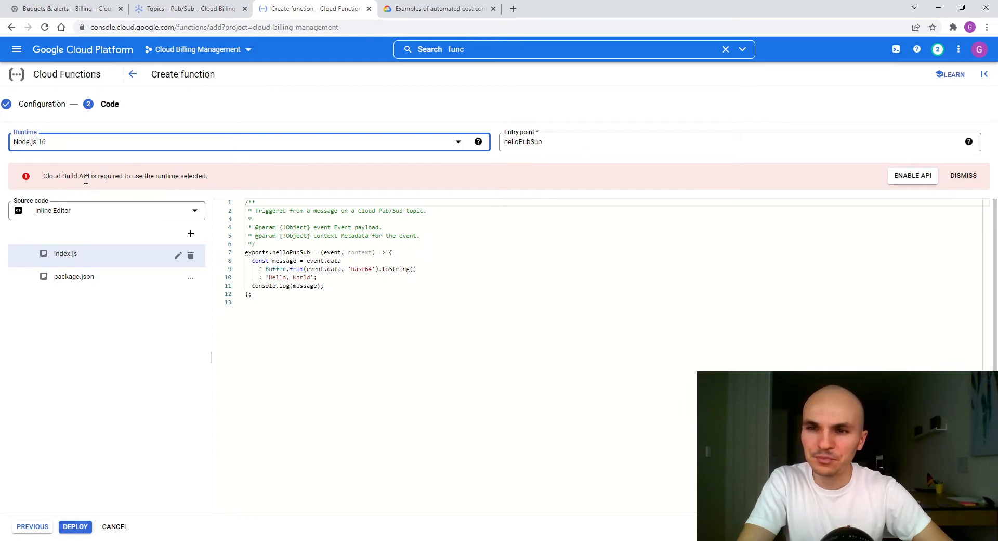
Enable the Cloud Build API for the project and return to the function's code stage.
click(911, 176)
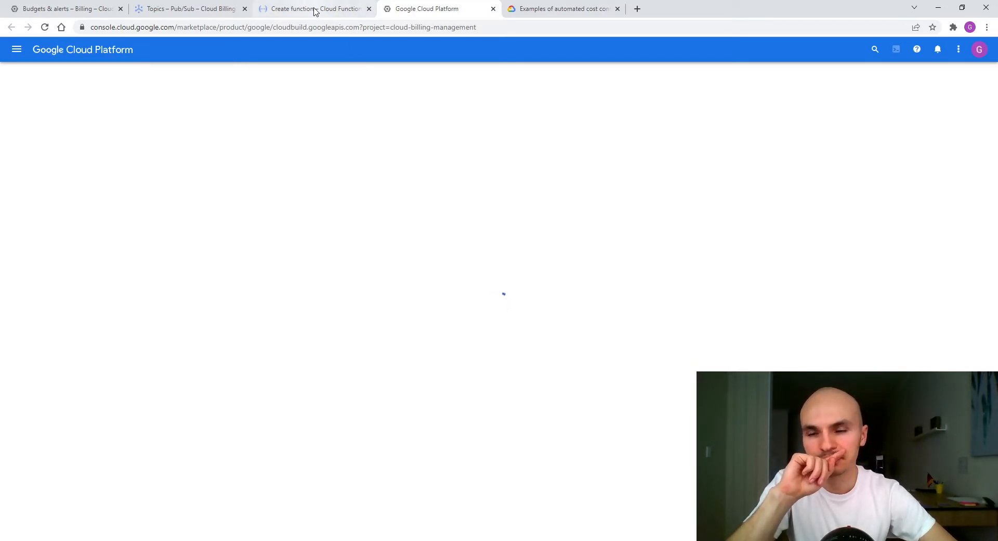
click(111, 182)
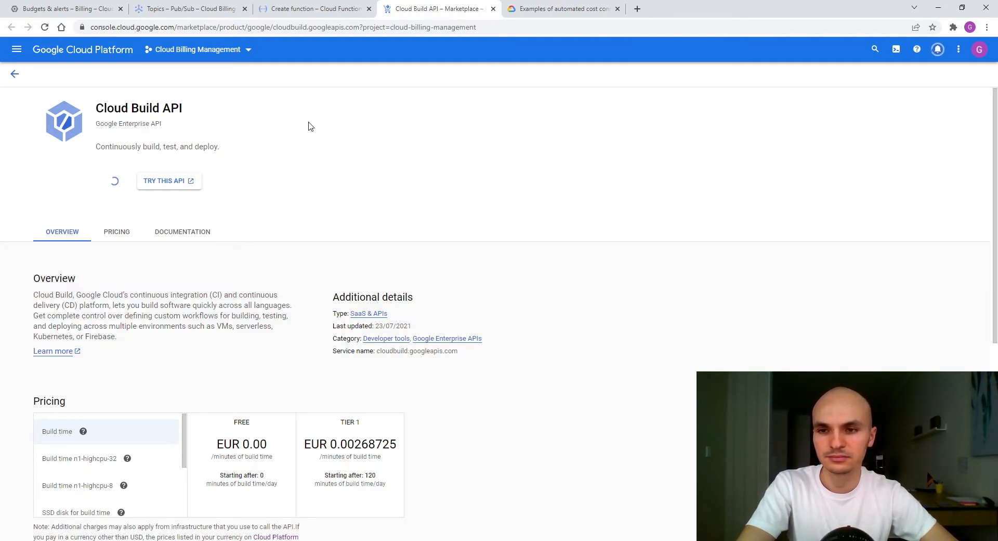
click(331, 7)
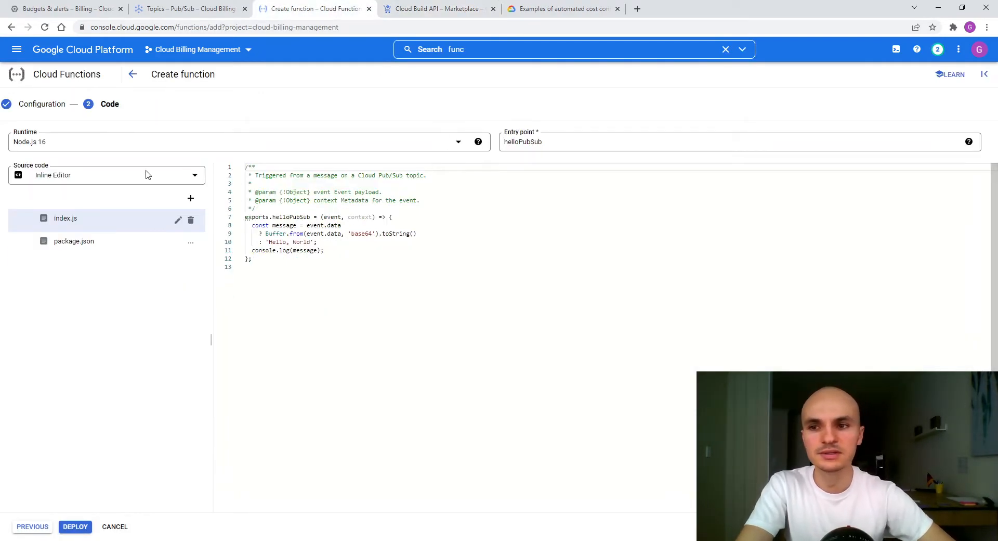
Set the function's runtime to Python 3.9.
click(152, 140)
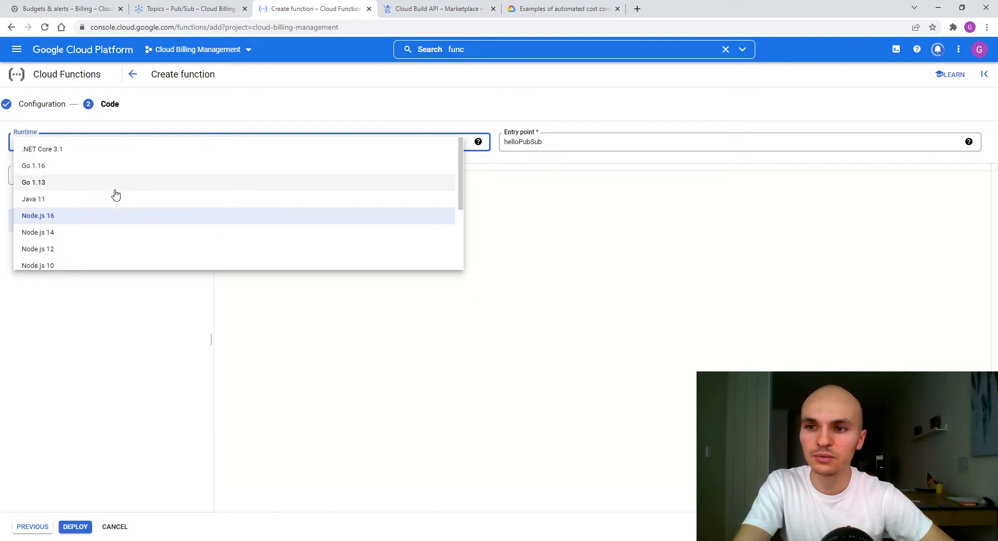
scroll(115, 206, down, 2)
scroll(87, 198, down, 1)
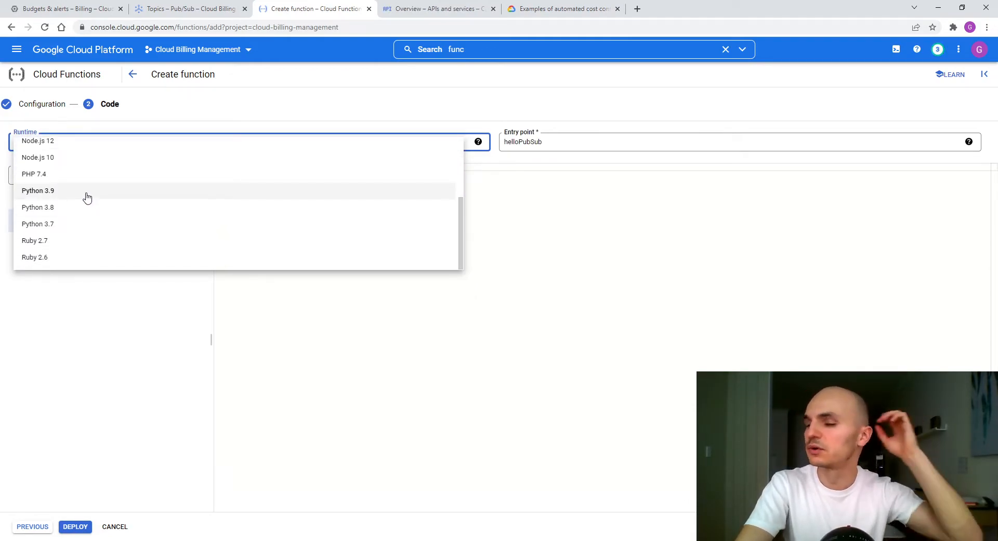
click(87, 192)
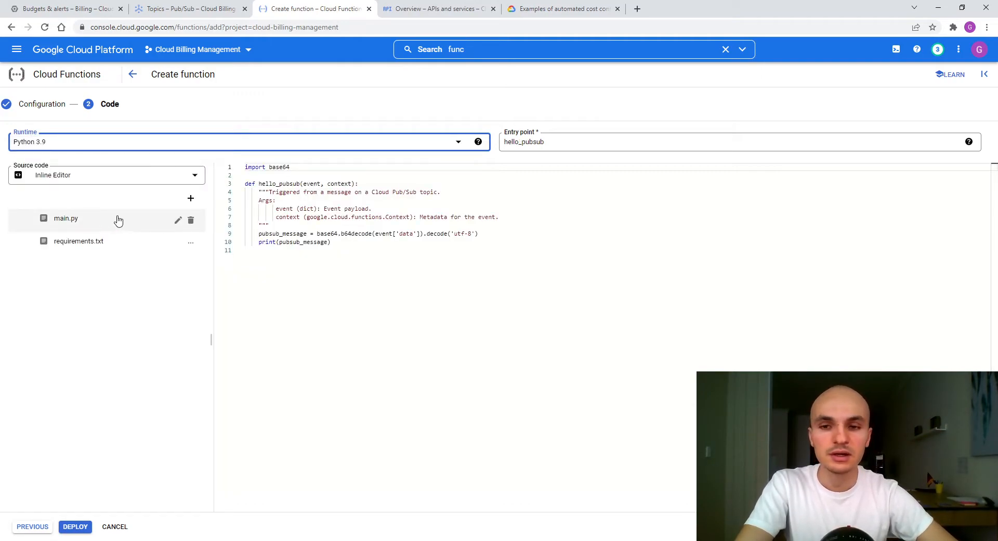
Copy the Python main.py code from the documentation's Write a Cloud Function section on disabling billing to stop usage.
click(445, 264)
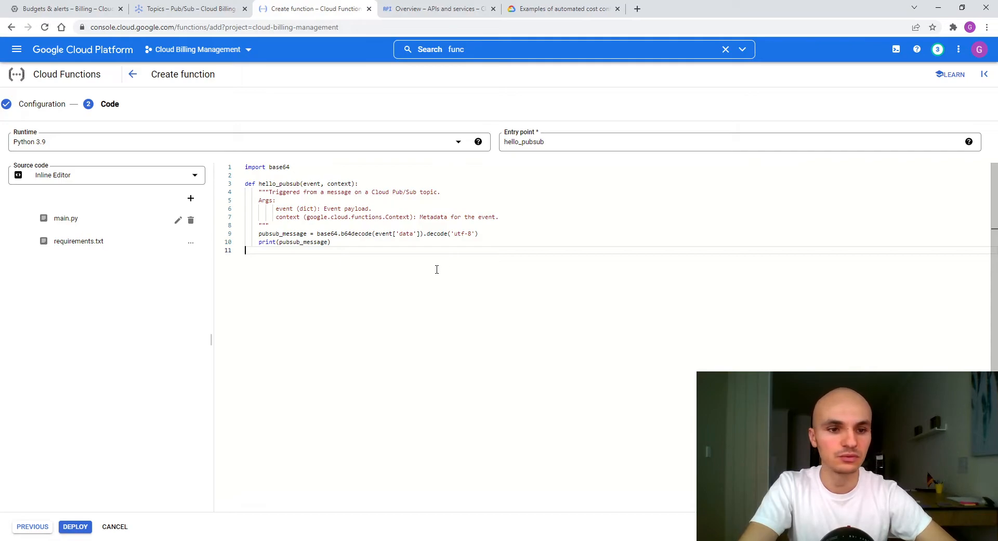
scroll(438, 297, down, 3)
scroll(438, 297, up, 3)
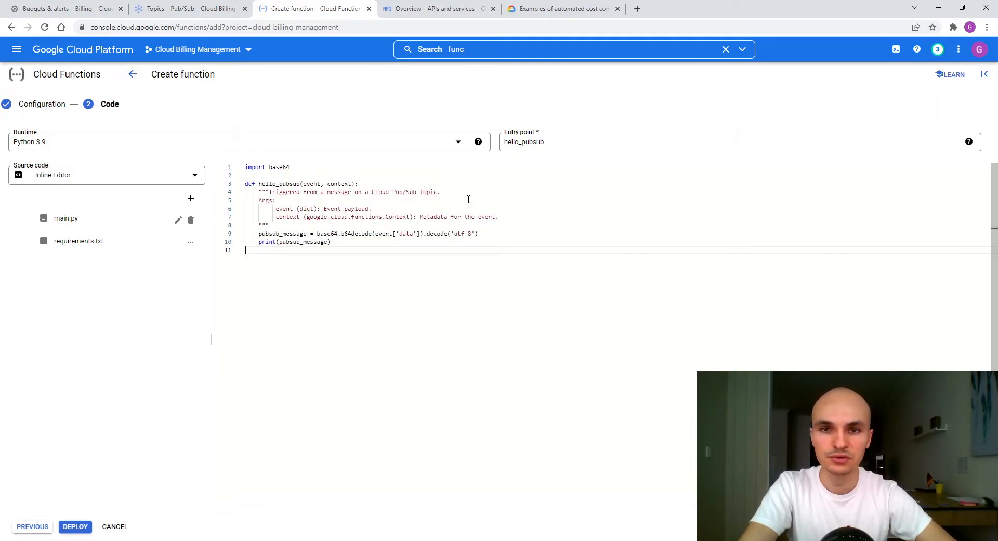
click(560, 9)
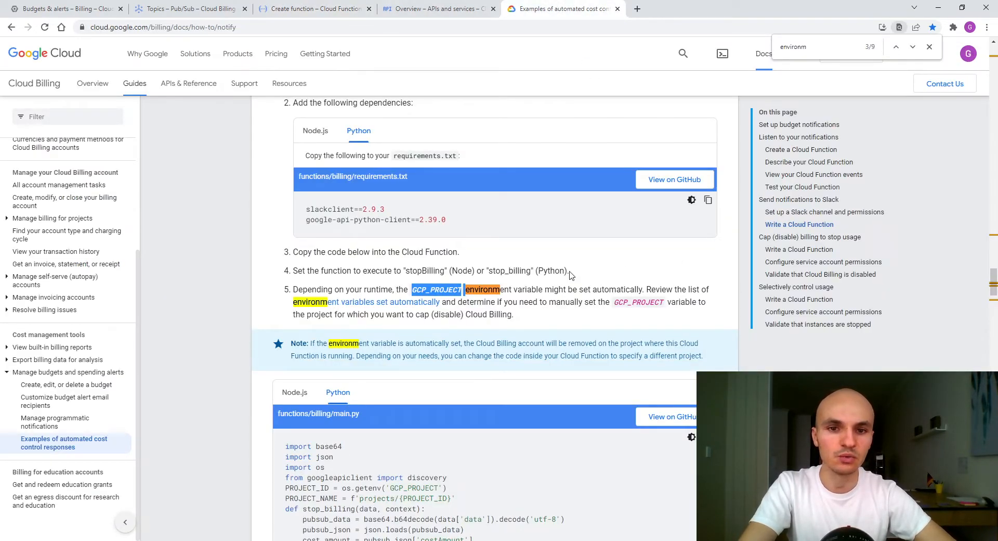
click(589, 274)
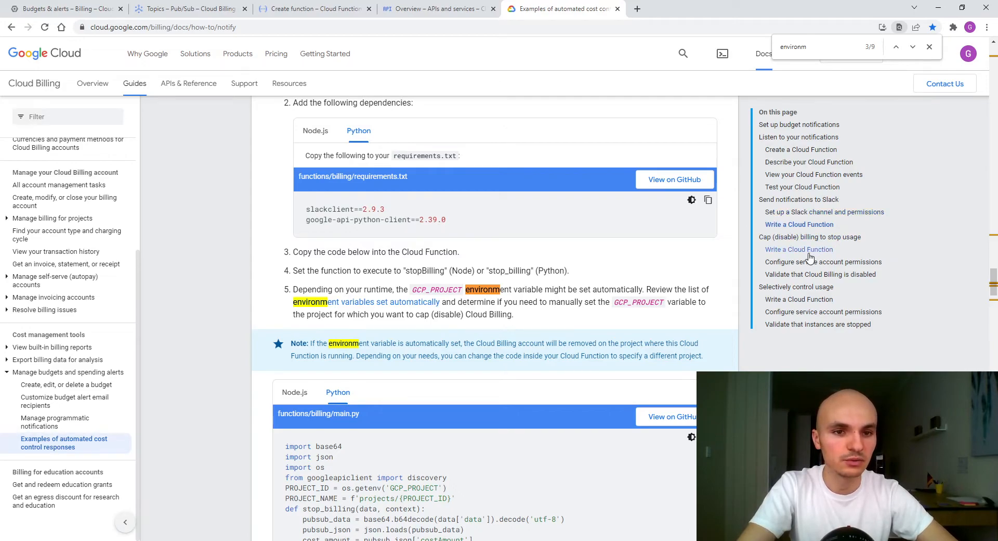
click(784, 252)
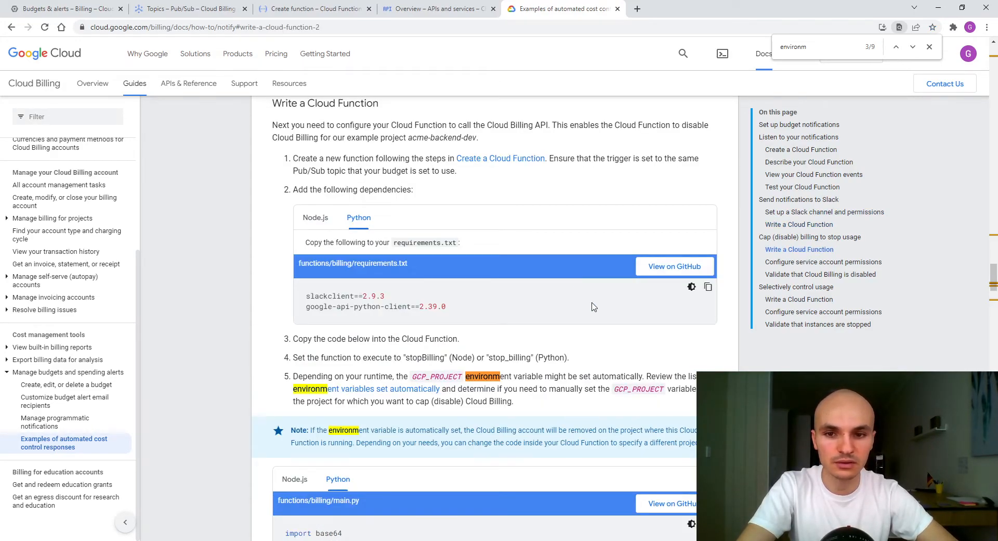
scroll(593, 306, down, 3)
scroll(593, 306, up, 1)
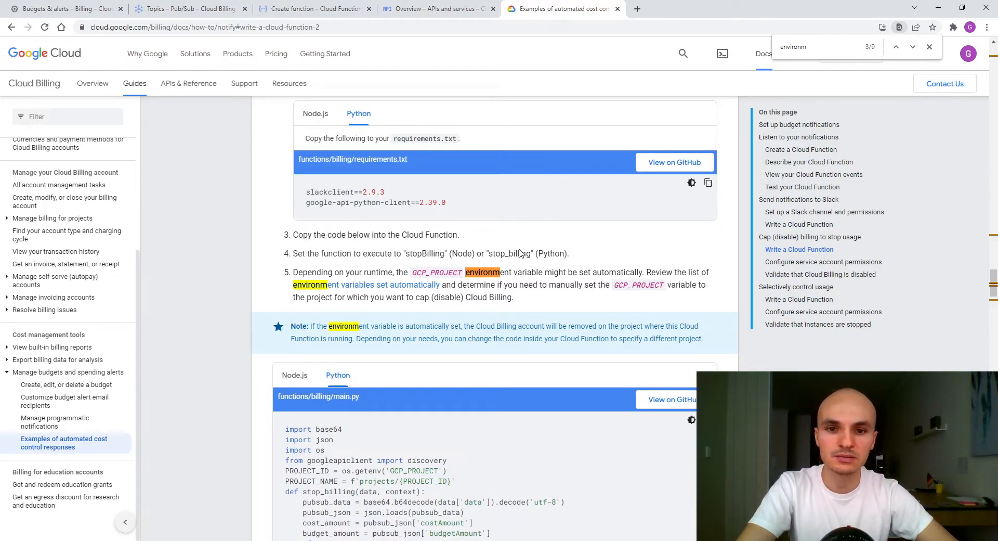
scroll(428, 456, down, 4)
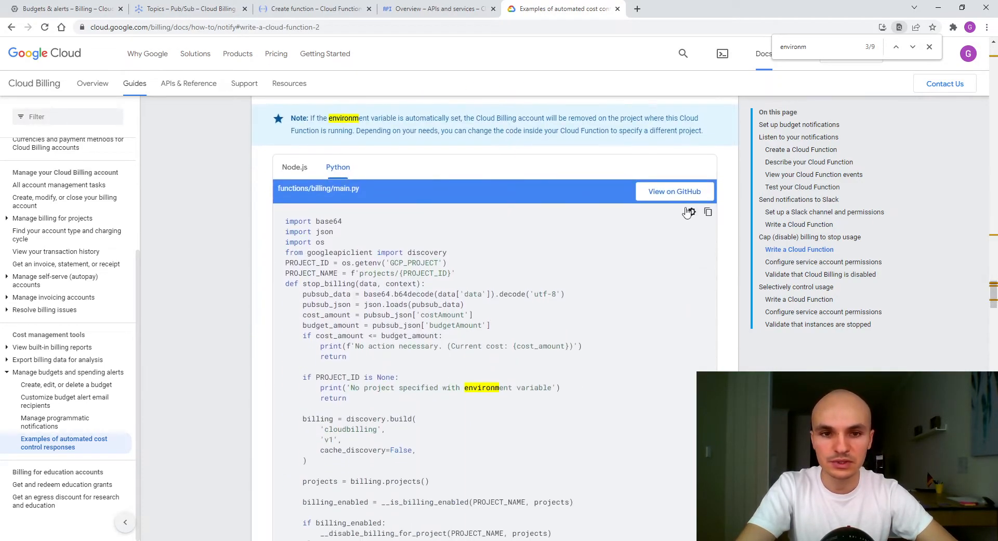
click(708, 212)
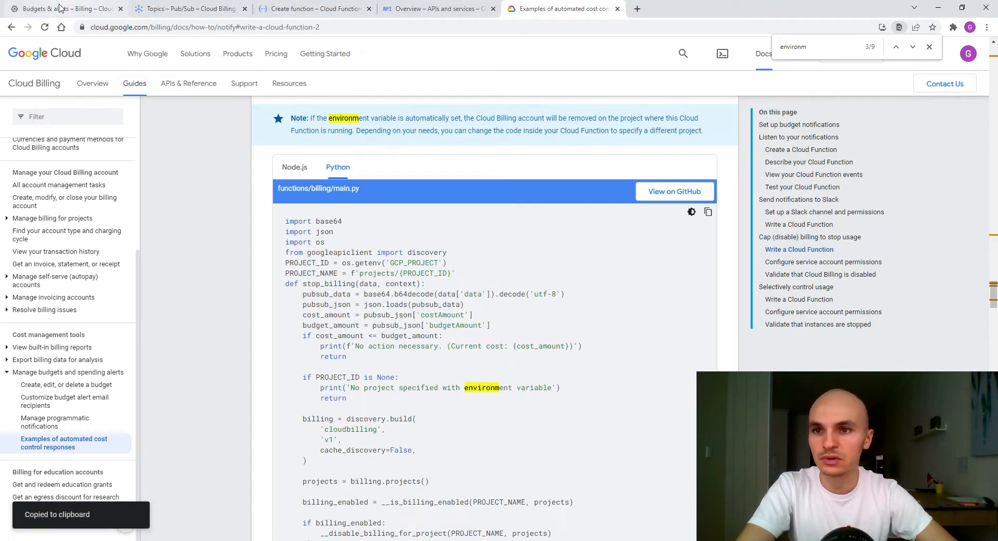
Replace the entire sample code in the function's main.py with the copied billing code.
click(189, 7)
click(307, 7)
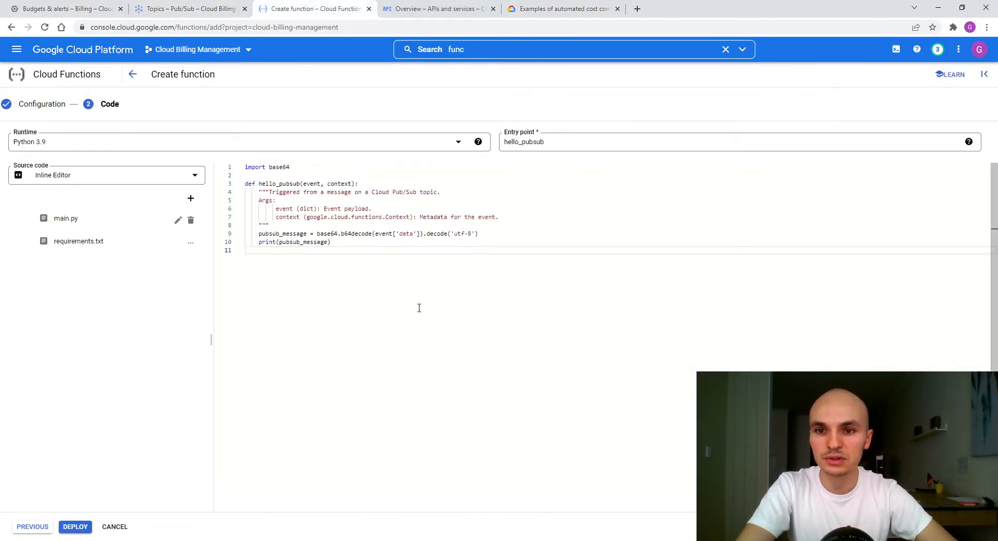
key(ctrl+a)
key(ctrl+v)
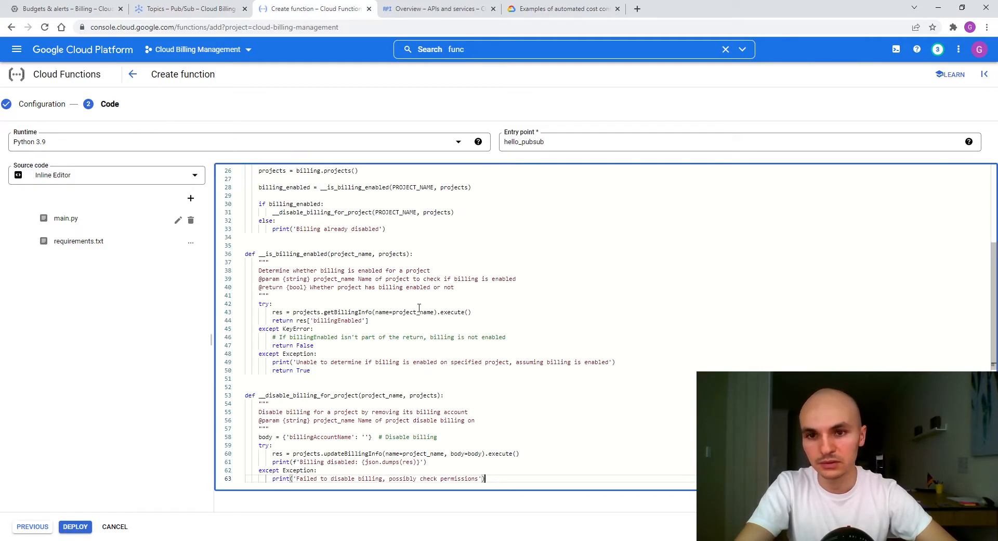
Copy the function name stop_billing from the code and set it as the function's entry point.
scroll(420, 258, up, 5)
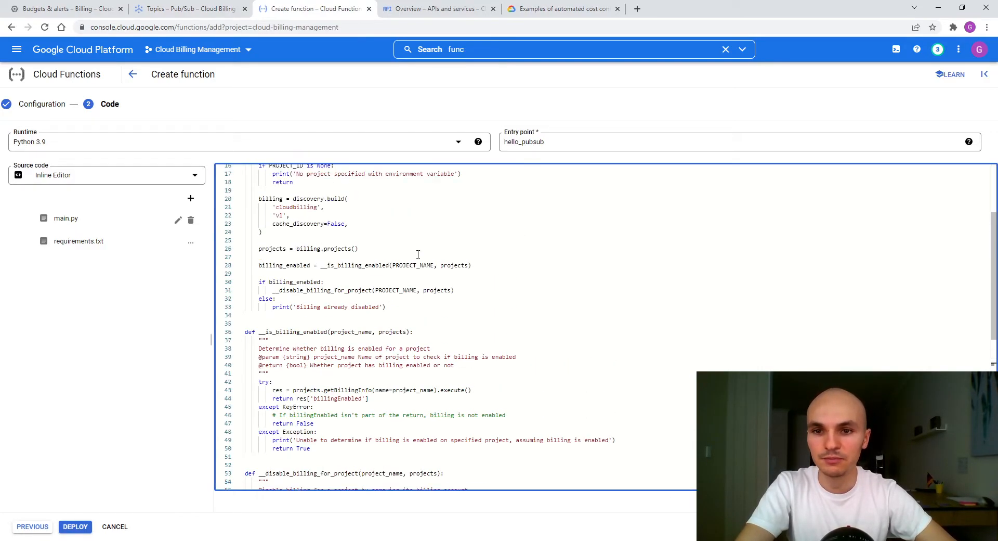
double_click(279, 217)
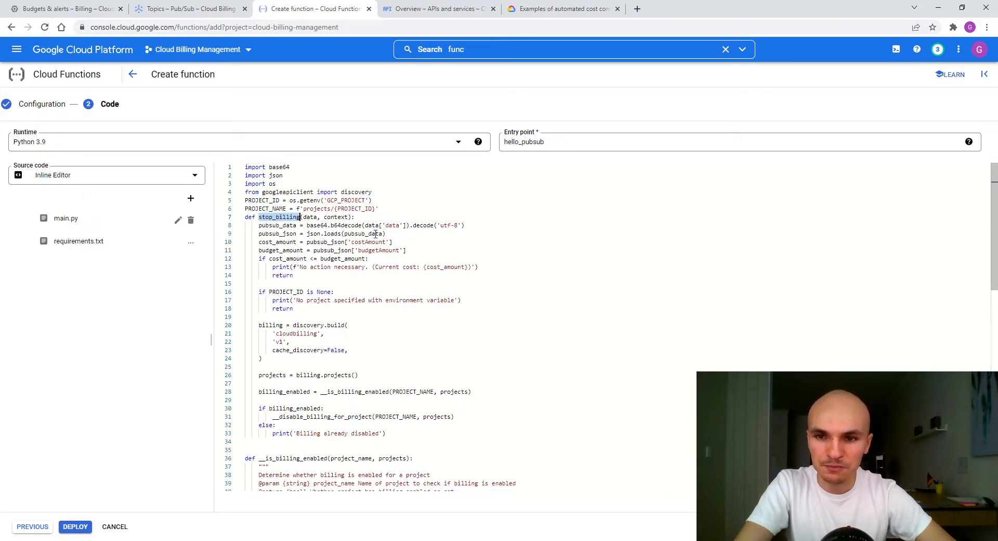
double_click(559, 138)
key(ctrl+v)
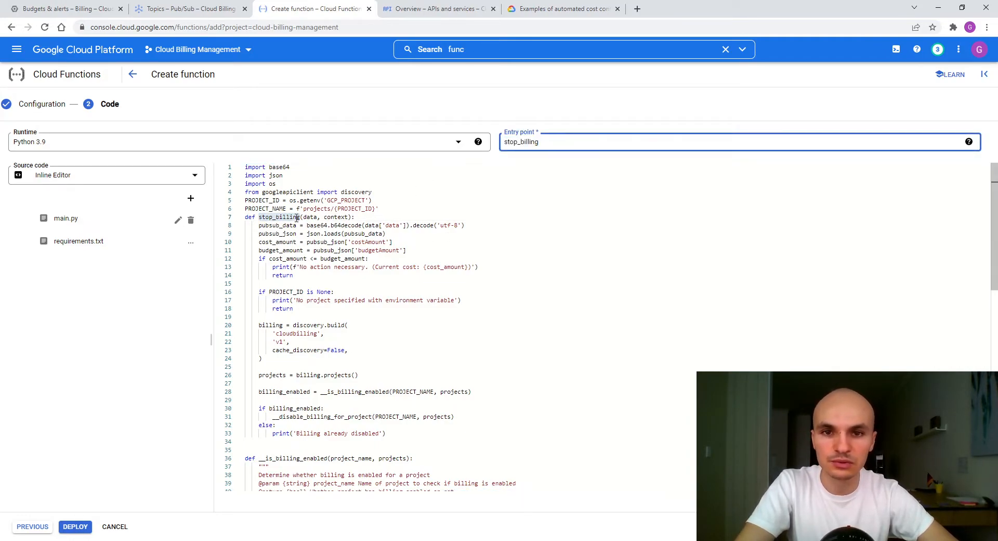
click(468, 234)
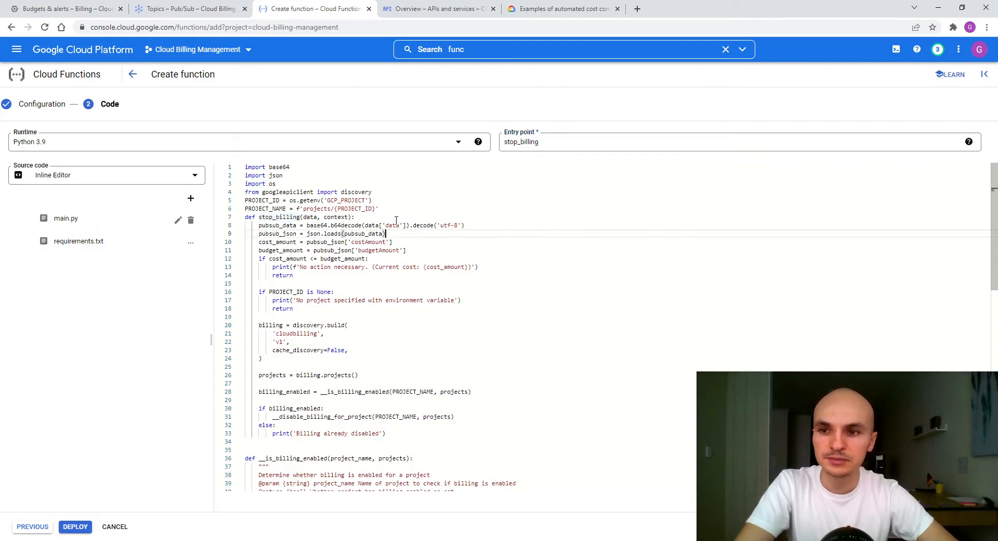
Replace requirements.txt with the documentation's dependencies slackclient==2.9.3 and google-api-python-client==2.39.0, and deploy the function.
click(98, 243)
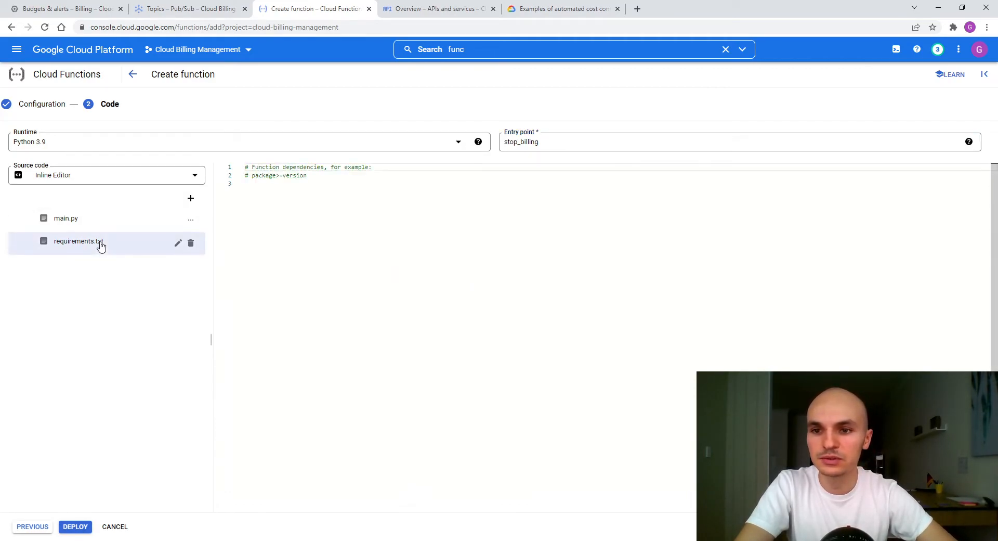
click(554, 8)
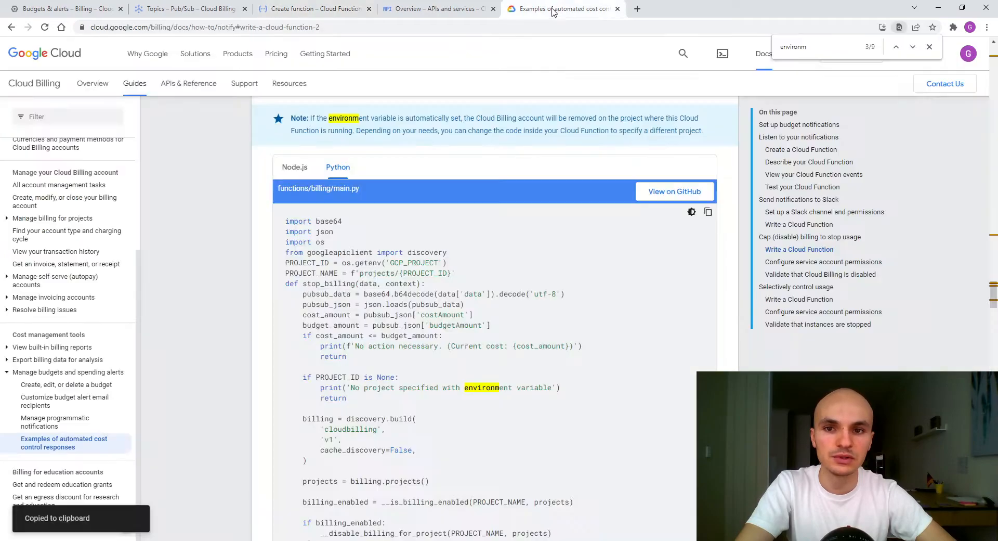
click(709, 235)
scroll(409, 74, down, 2)
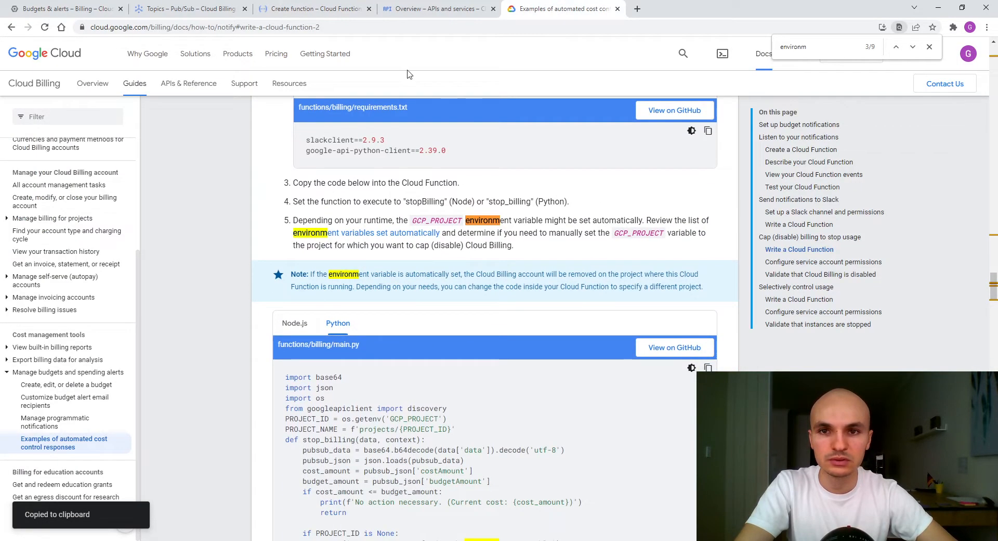
click(292, 13)
click(329, 187)
key(ctrl+a)
key(ctrl+v)
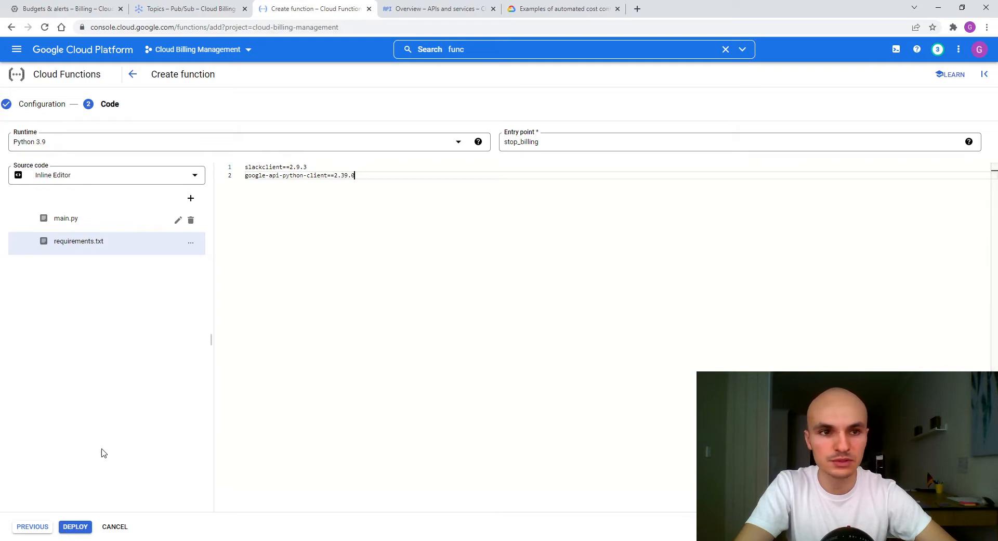
click(76, 527)
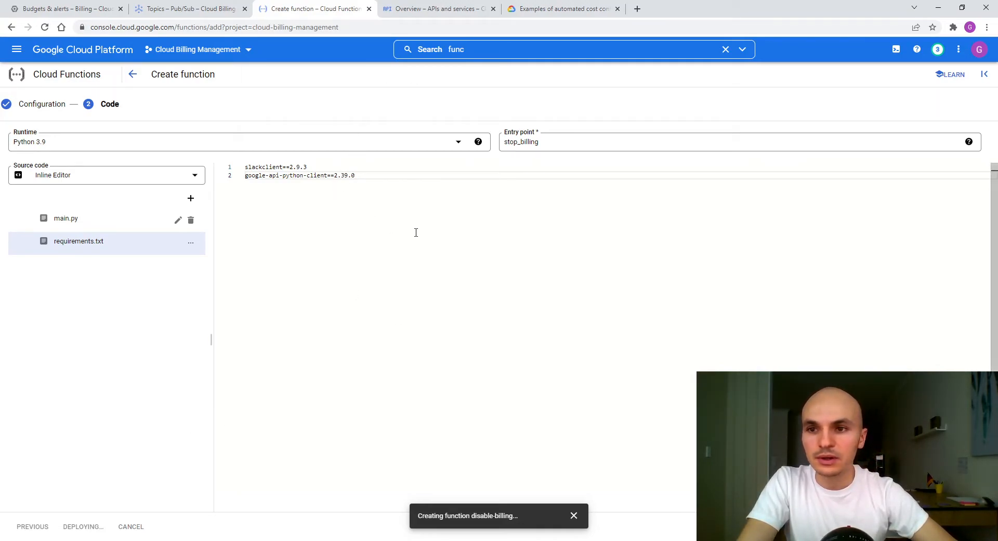
Search the console for "billing api", enable the Cloud Billing API for the project, and close its page.
click(424, 10)
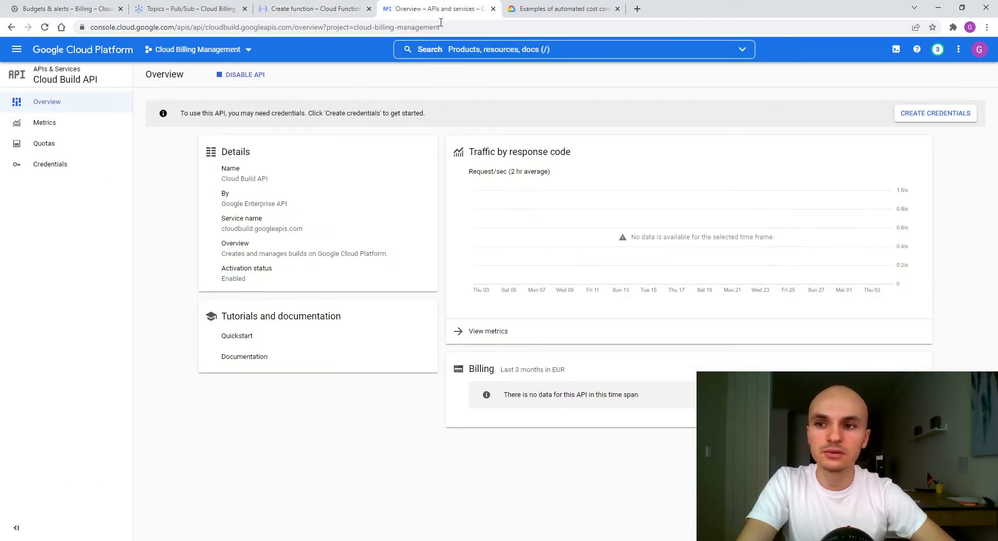
click(464, 53)
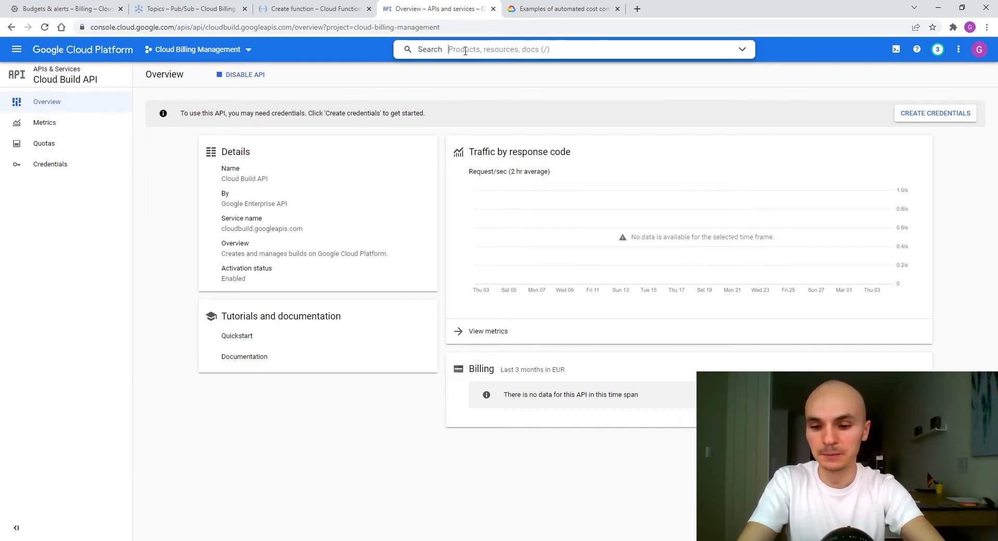
text(billing api)
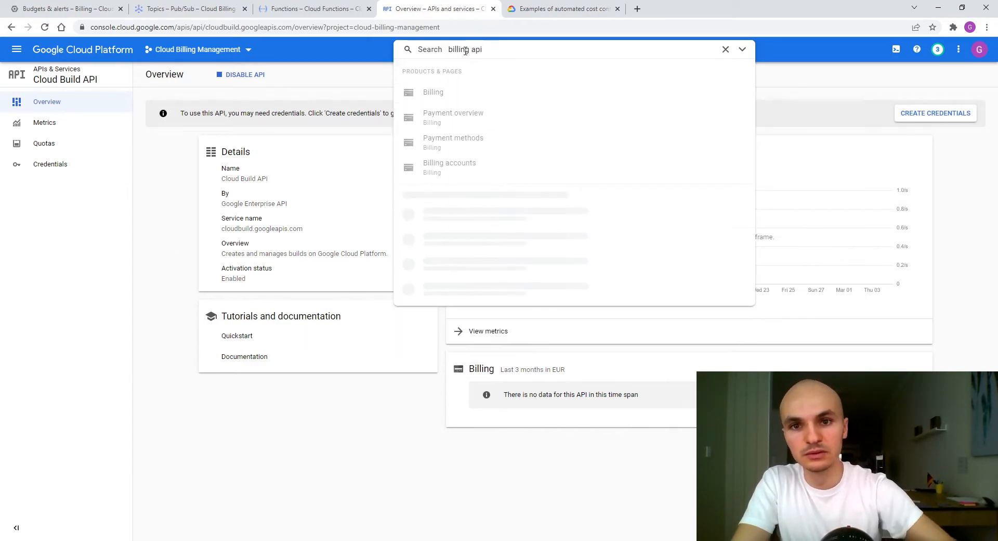
click(502, 290)
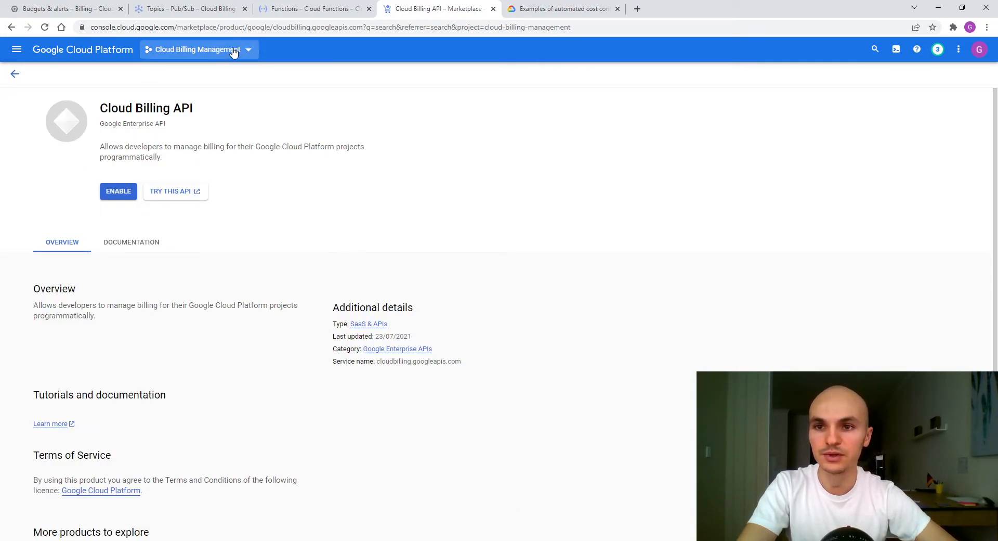
click(125, 192)
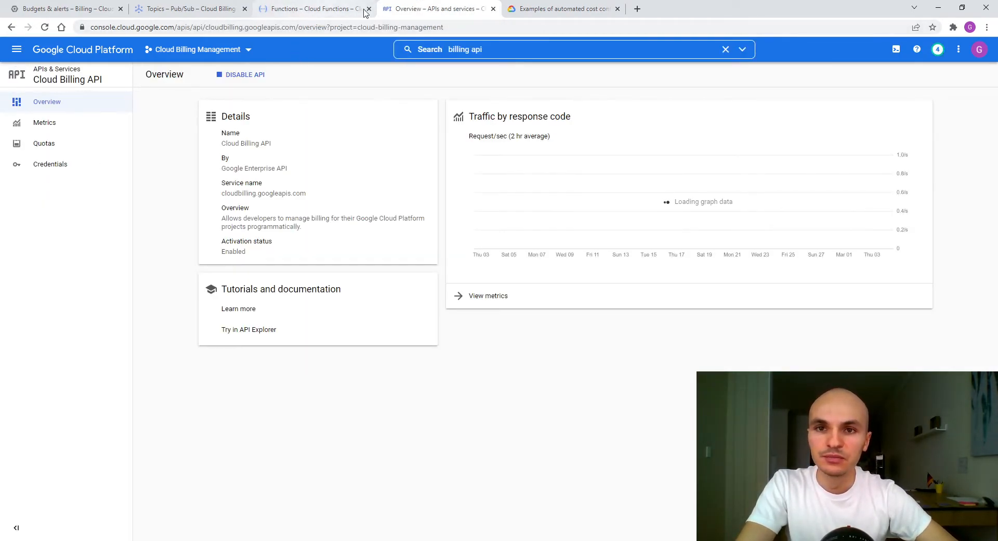
click(493, 9)
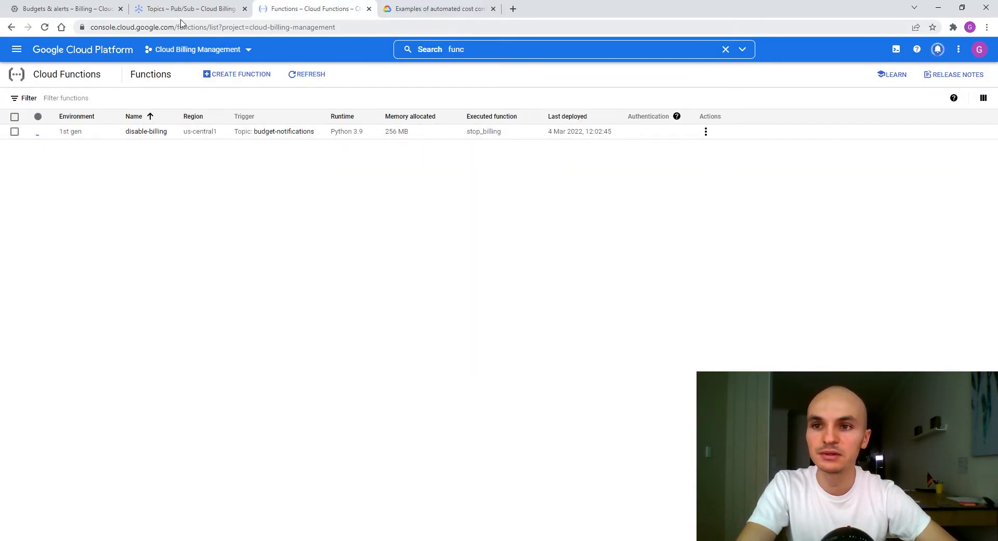
Check the budgets and the deploying disable-billing function, and open the billing account's account management page.
click(69, 13)
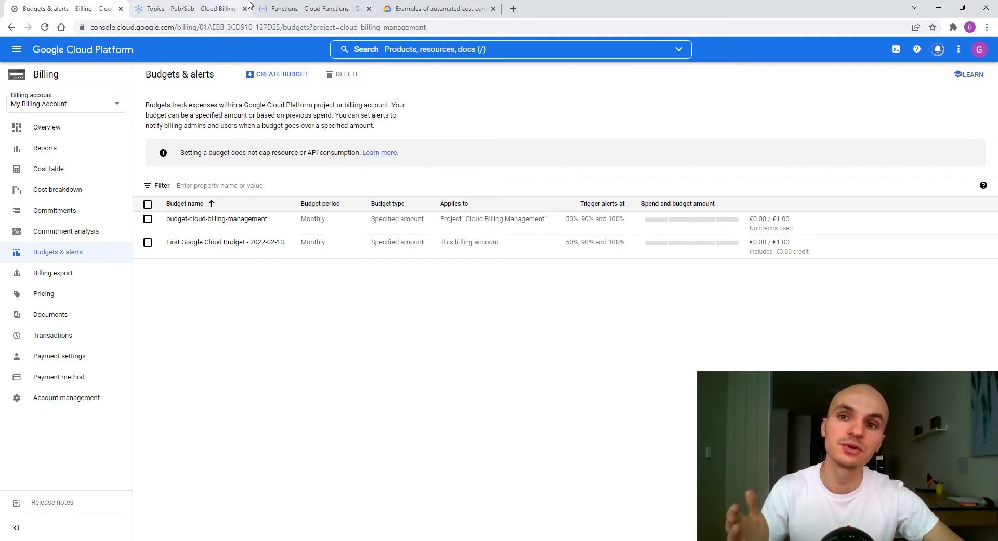
click(301, 8)
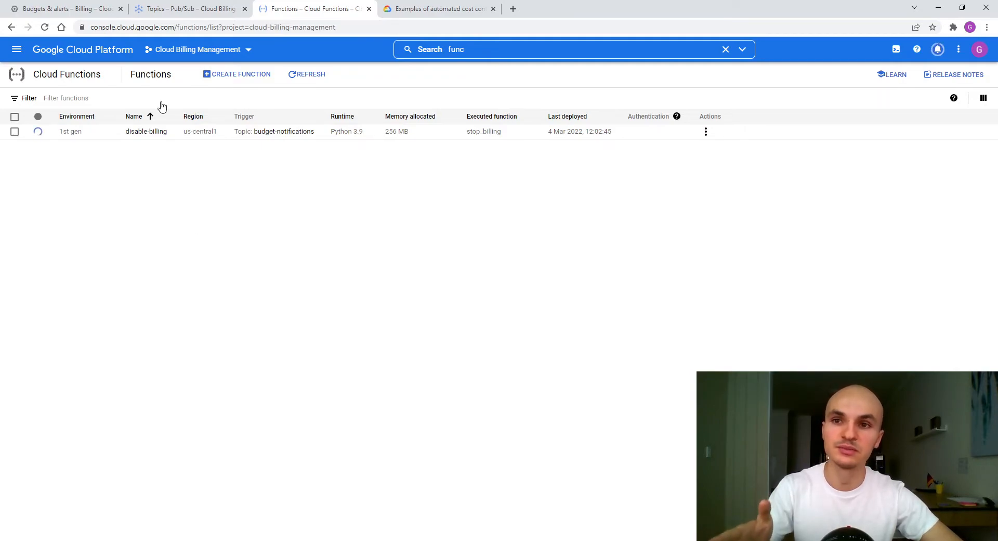
click(69, 5)
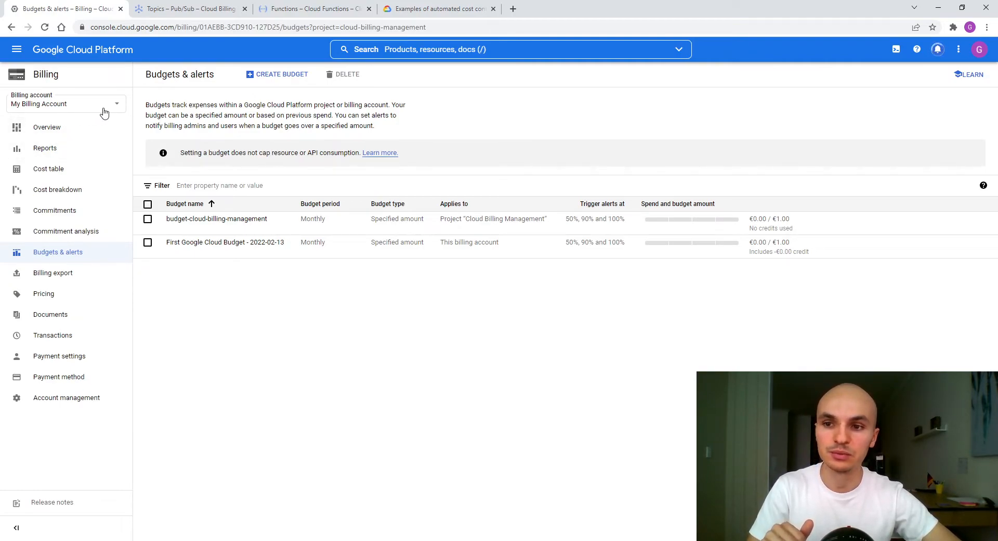
click(71, 399)
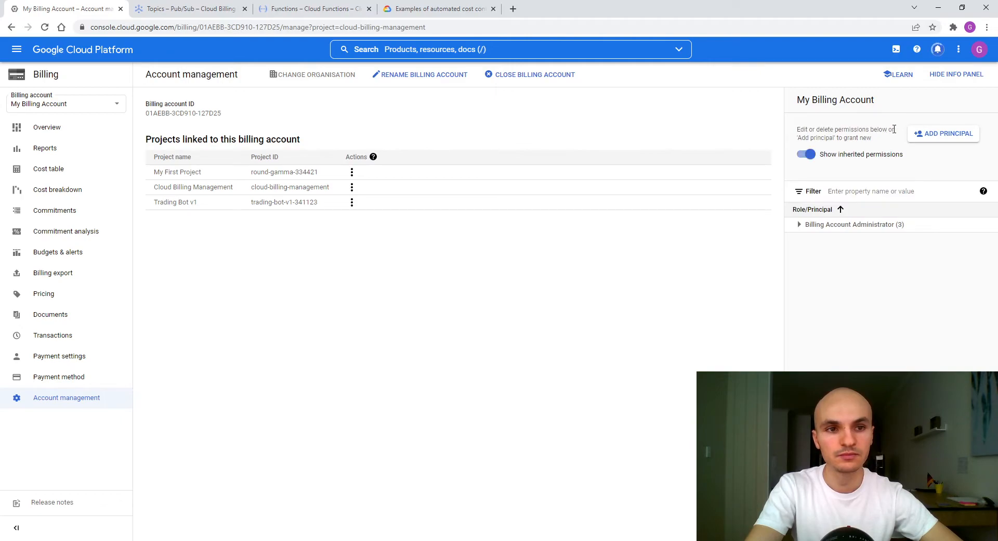
Start adding a principal to My Billing Account and choose the Billing Account Administrator role.
click(944, 140)
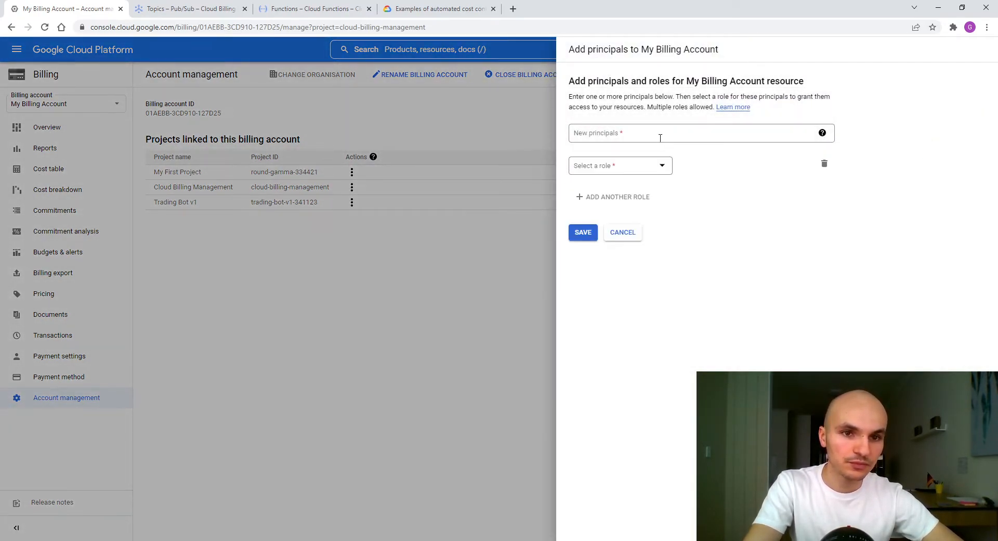
click(660, 137)
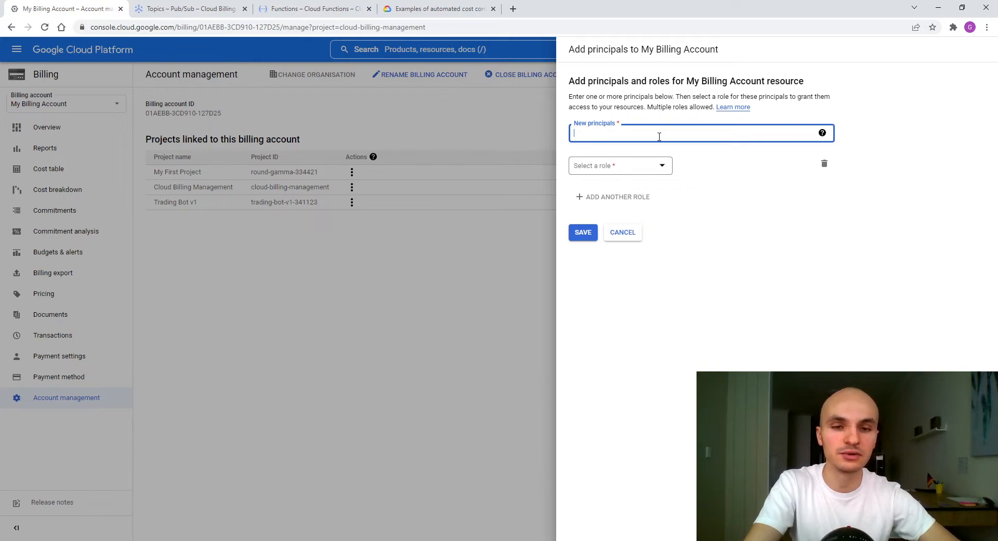
click(640, 165)
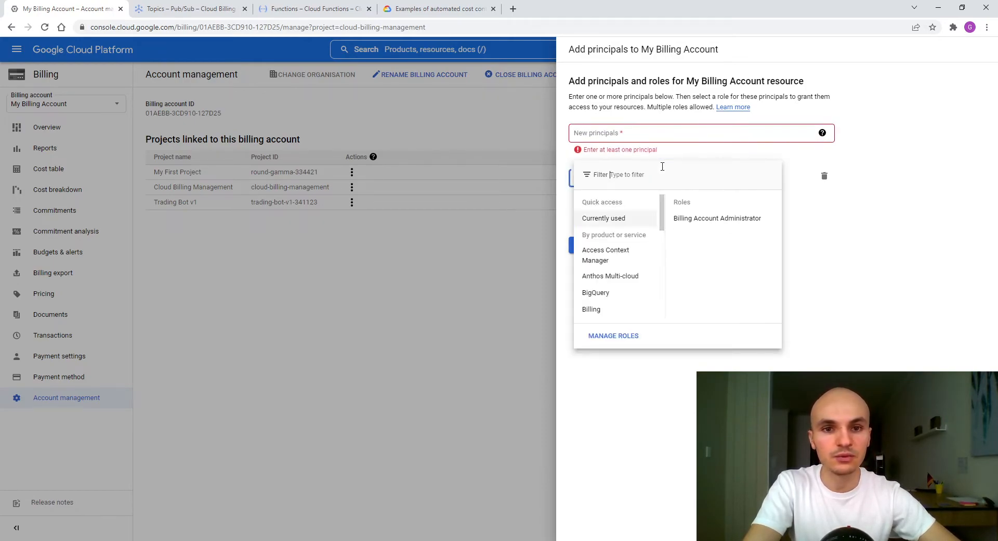
mouse_move(611, 311)
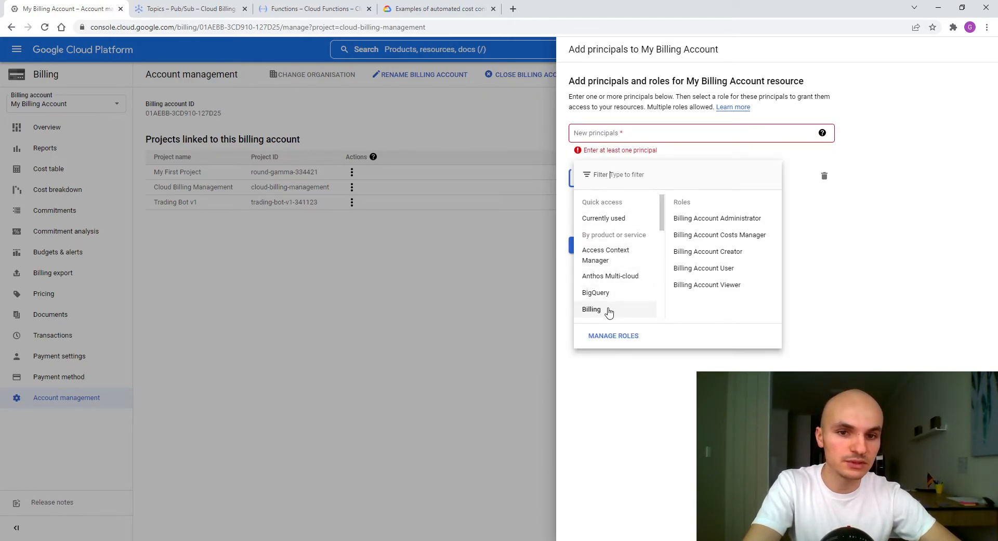
click(718, 219)
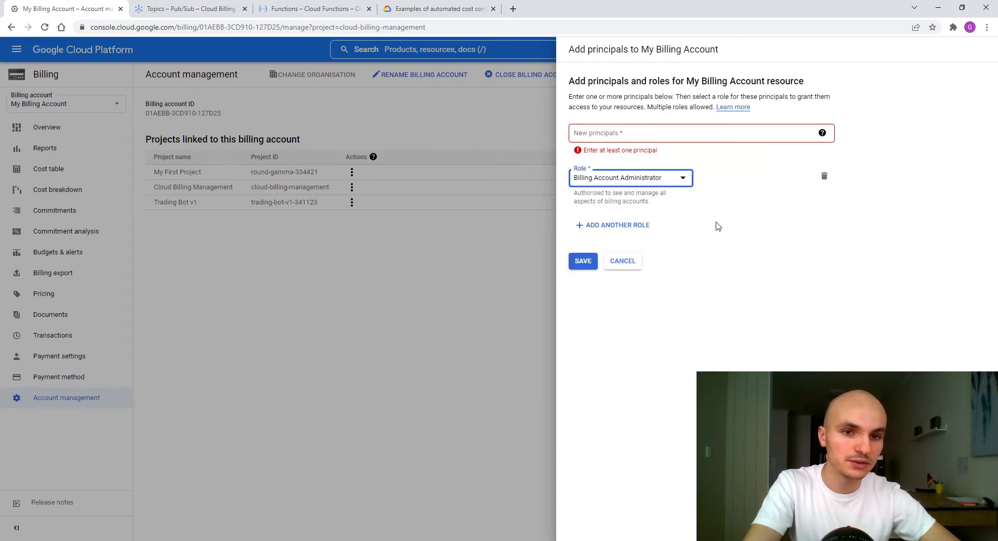
Open the disable-billing function's details and copy its service account address.
click(279, 8)
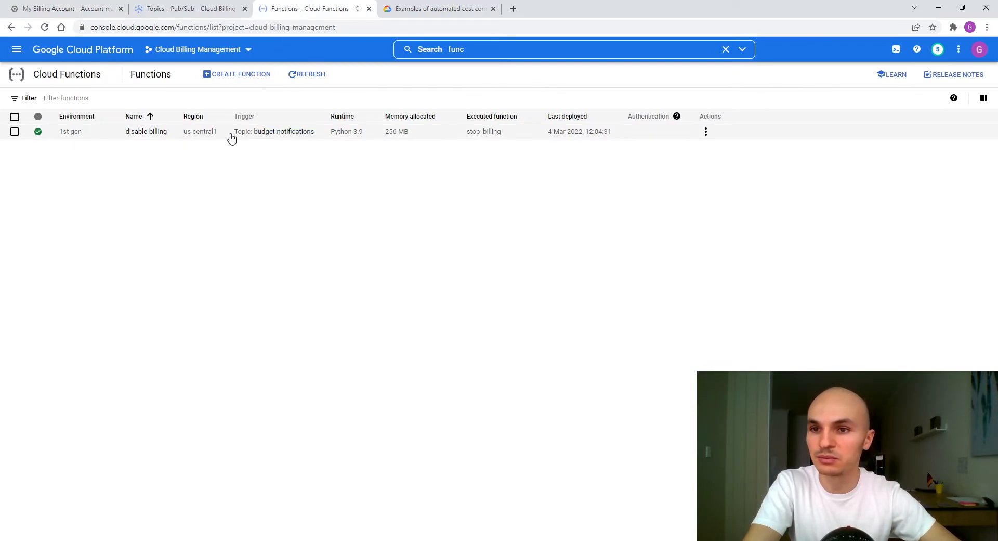
click(146, 132)
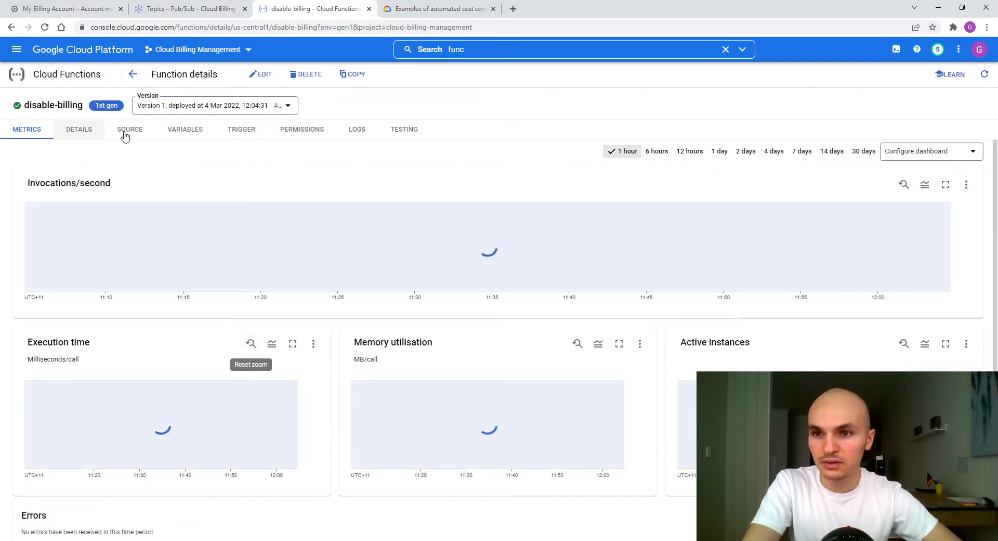
click(79, 130)
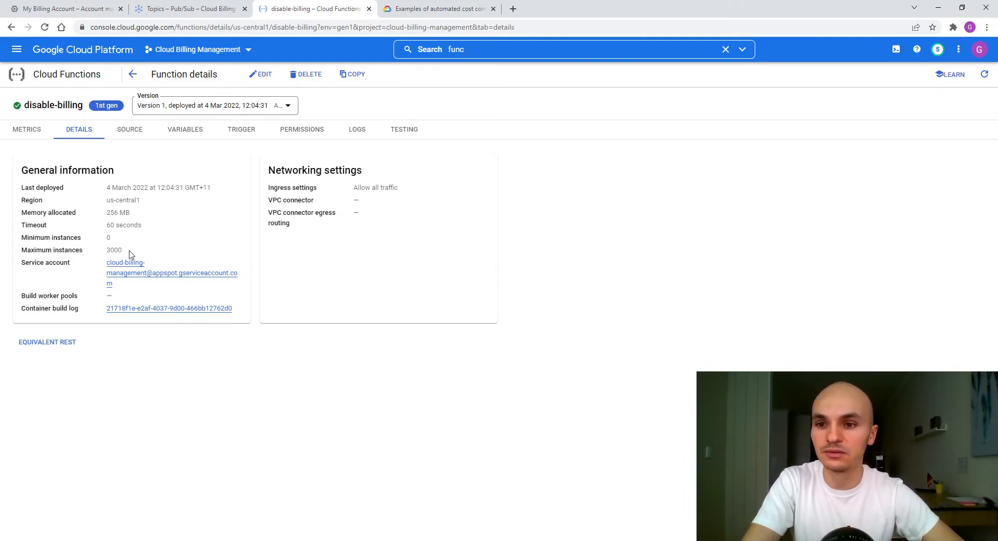
drag(106, 266, 135, 286)
key(ctrl+c)
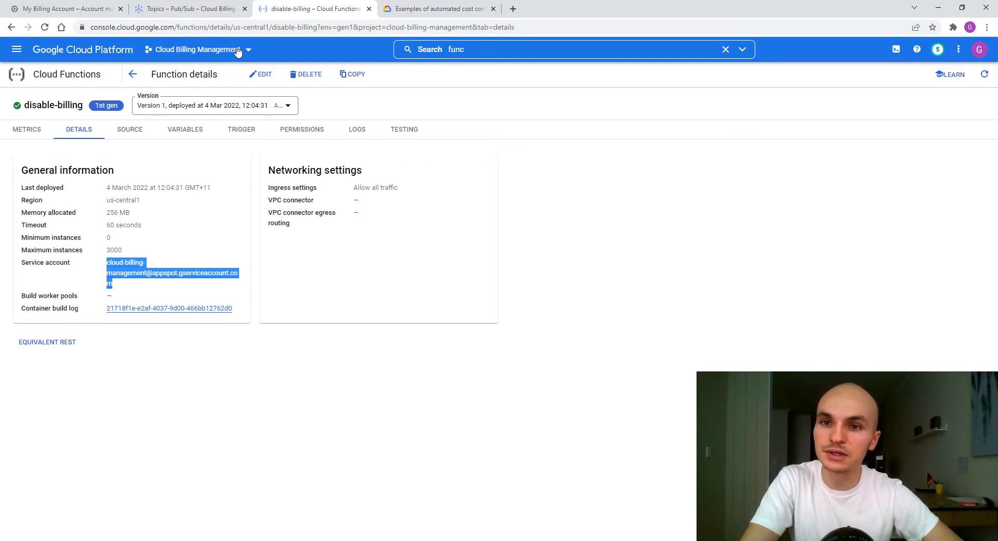
Enter the copied service account as the new principal on the billing account and save the role grant.
click(90, 5)
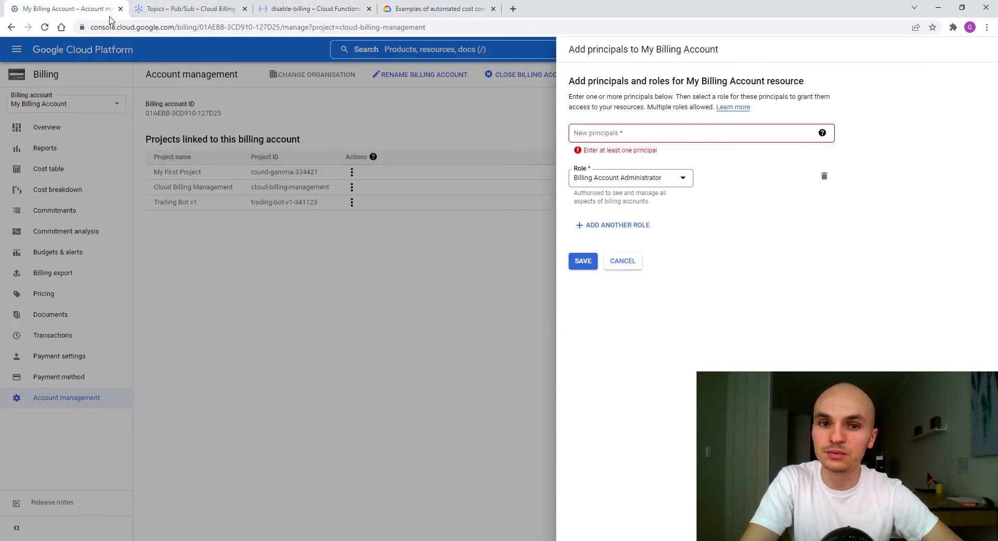
click(640, 135)
key(ctrl+v)
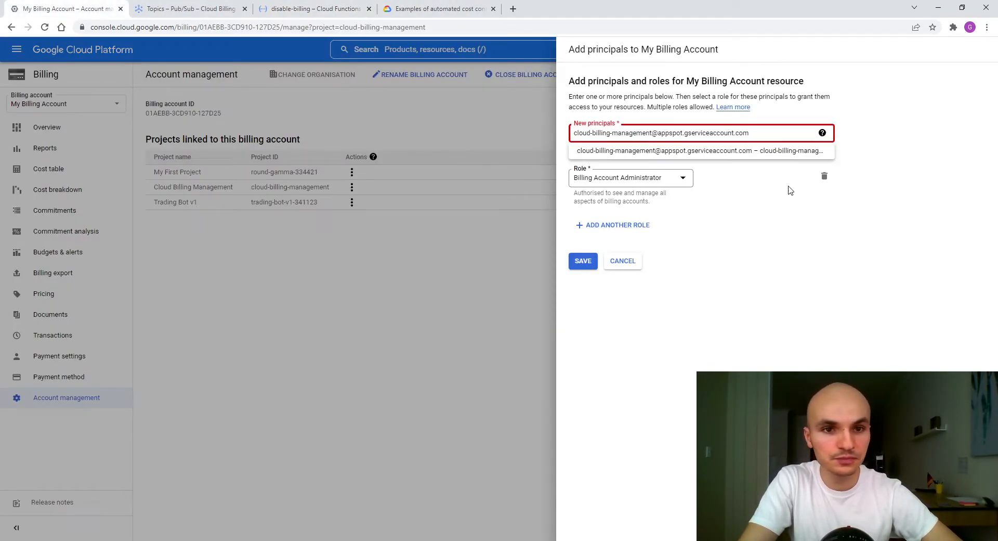
click(738, 155)
click(770, 224)
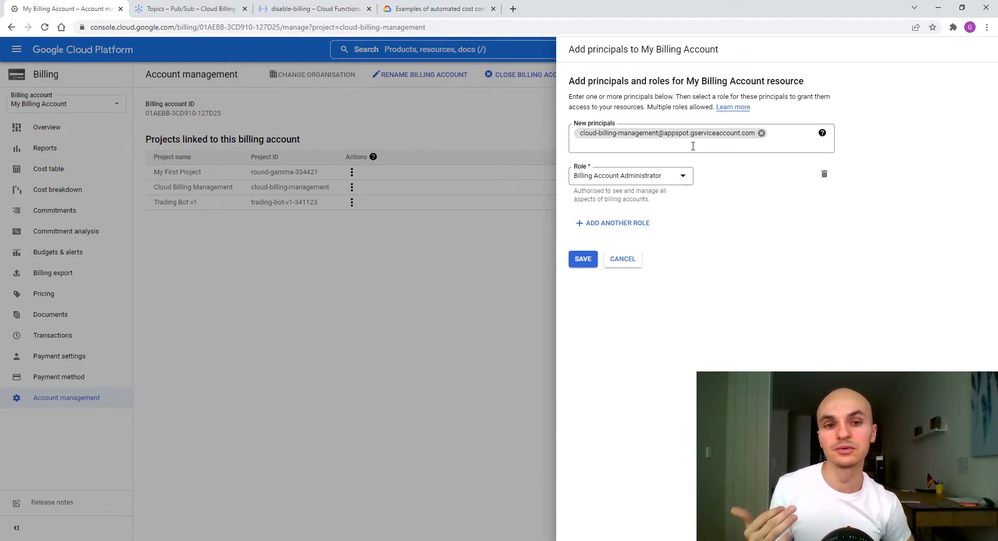
click(583, 260)
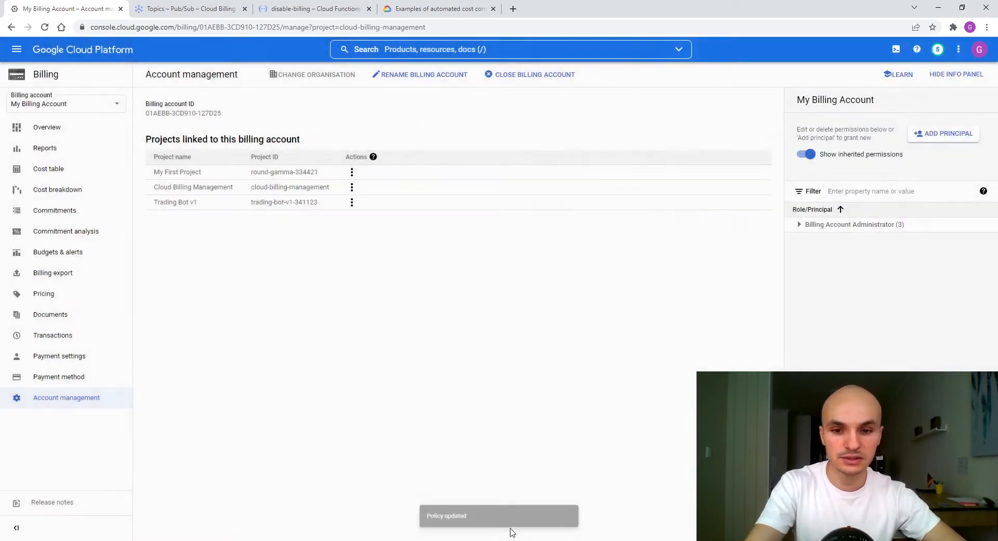
Review the Pub/Sub topics, the billing account overview and the projects linked to the billing account.
click(297, 9)
click(187, 10)
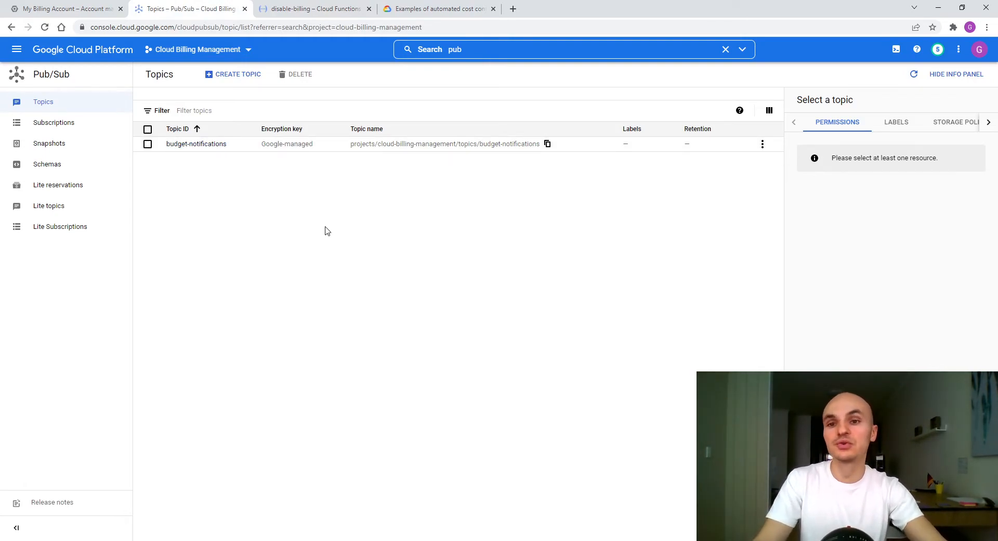
click(78, 9)
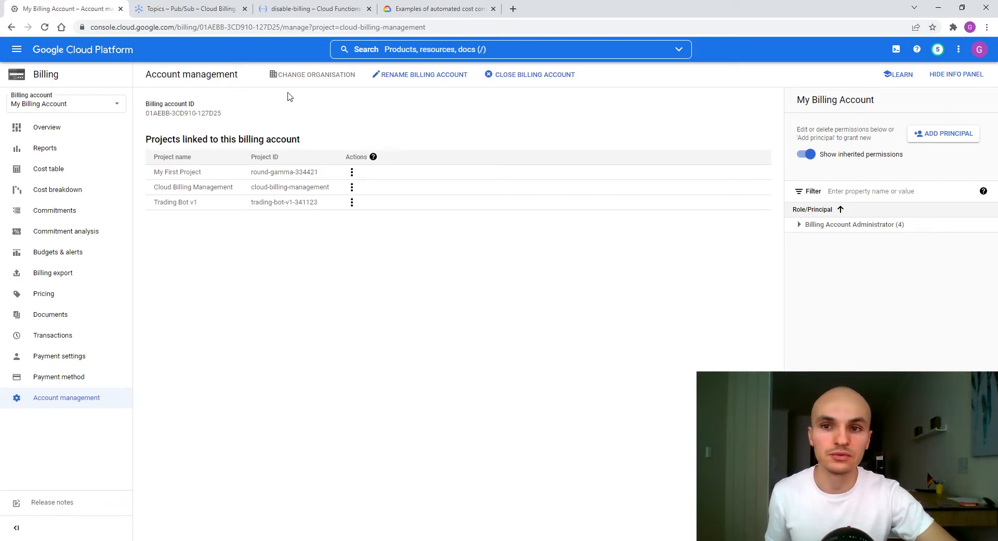
click(45, 78)
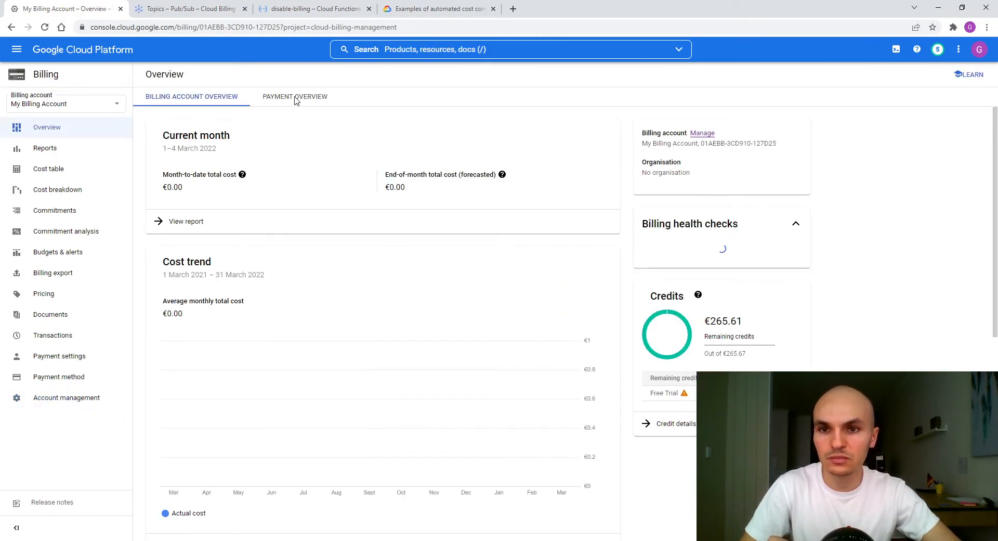
click(706, 135)
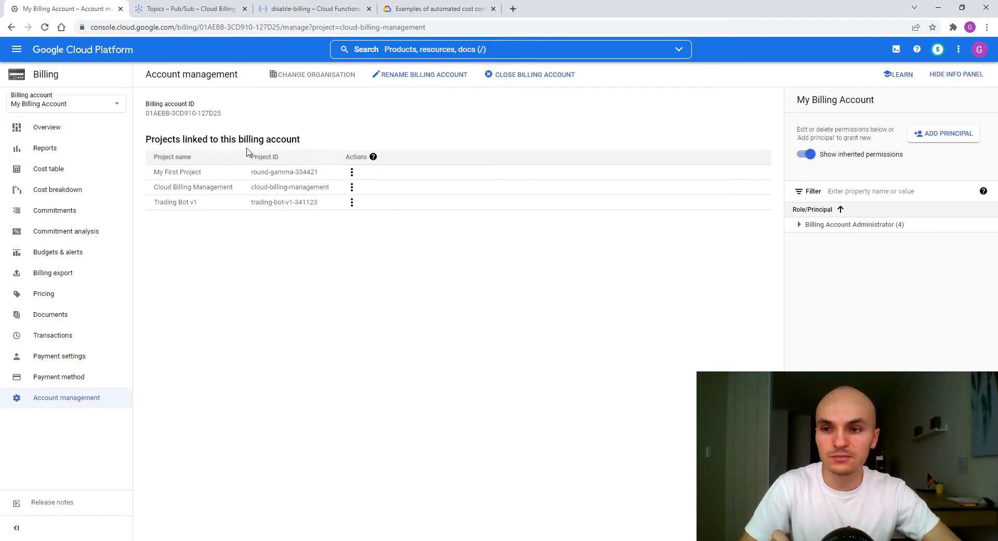
Open the list of all projects with their billing accounts and inspect the billing actions available for Cloud Billing Management.
click(104, 106)
click(83, 165)
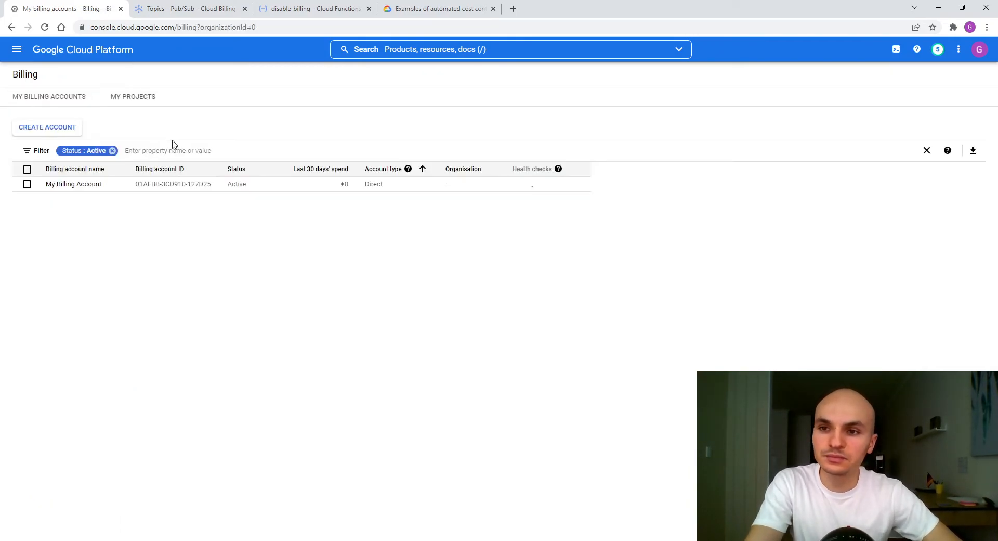
click(16, 52)
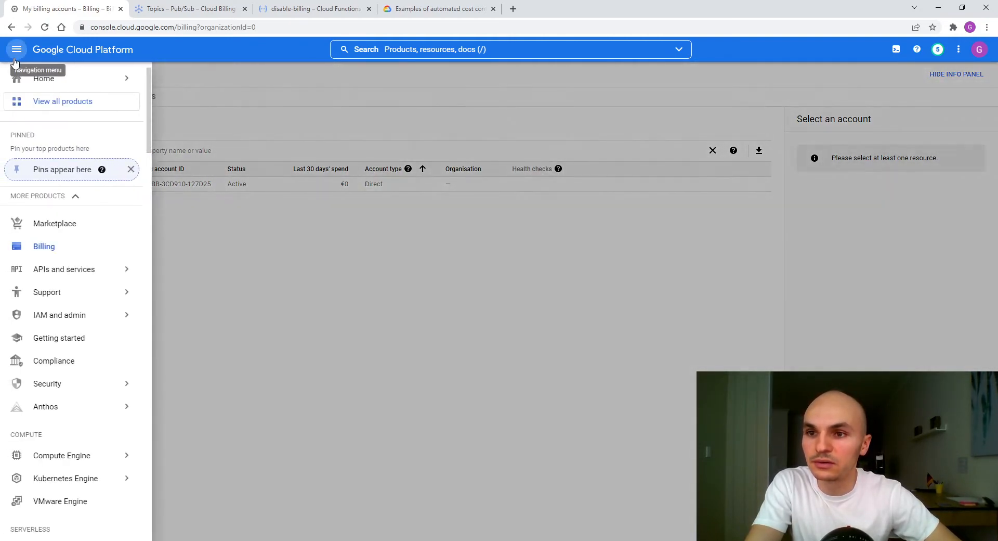
click(16, 59)
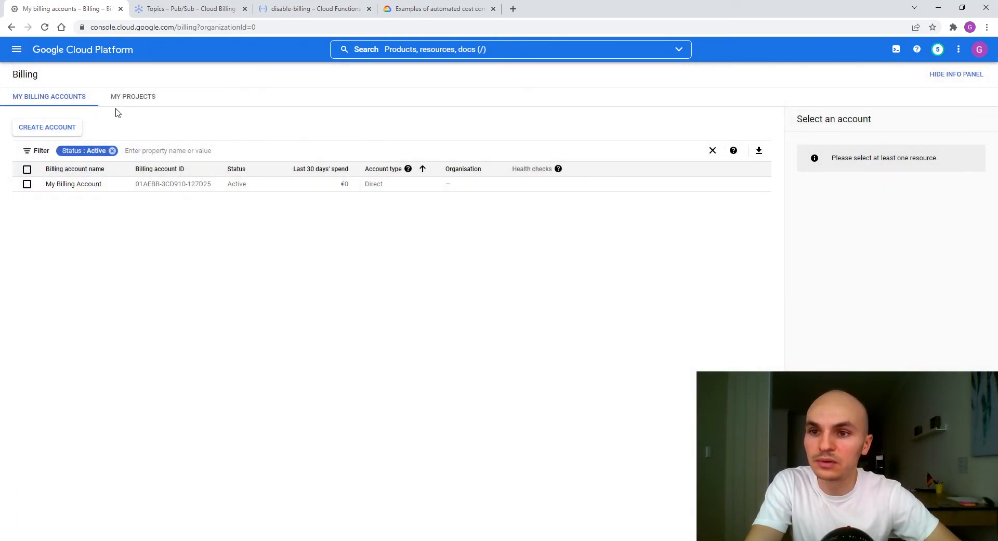
click(138, 103)
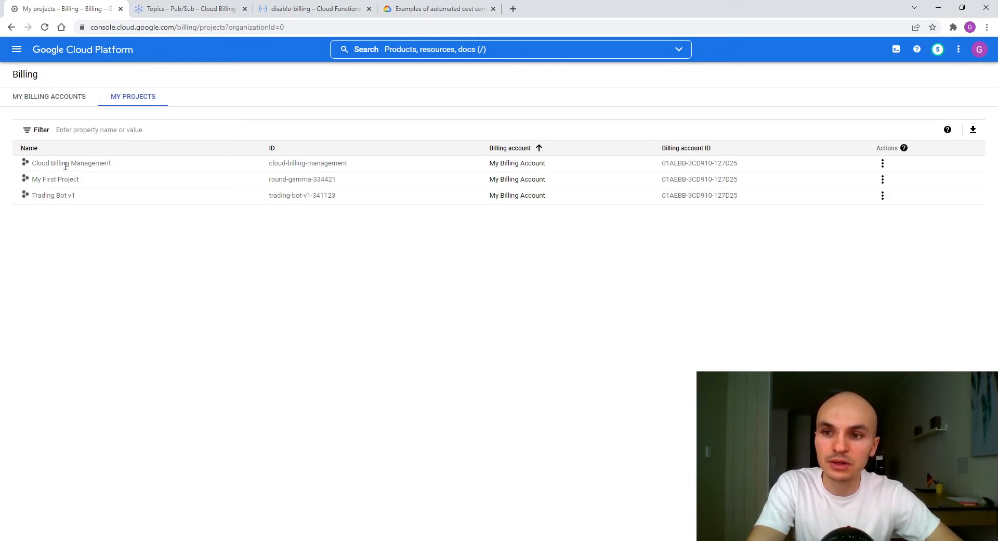
click(882, 164)
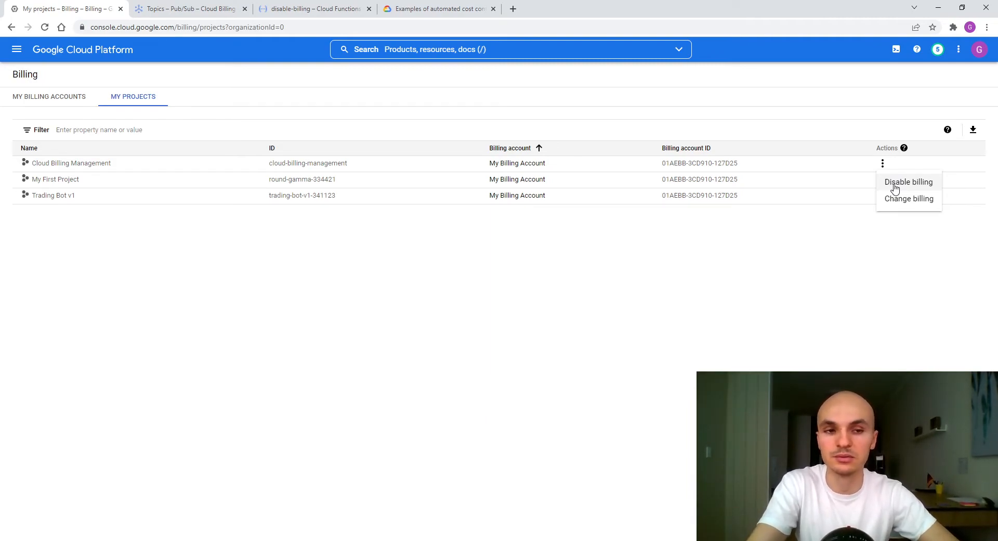
click(779, 240)
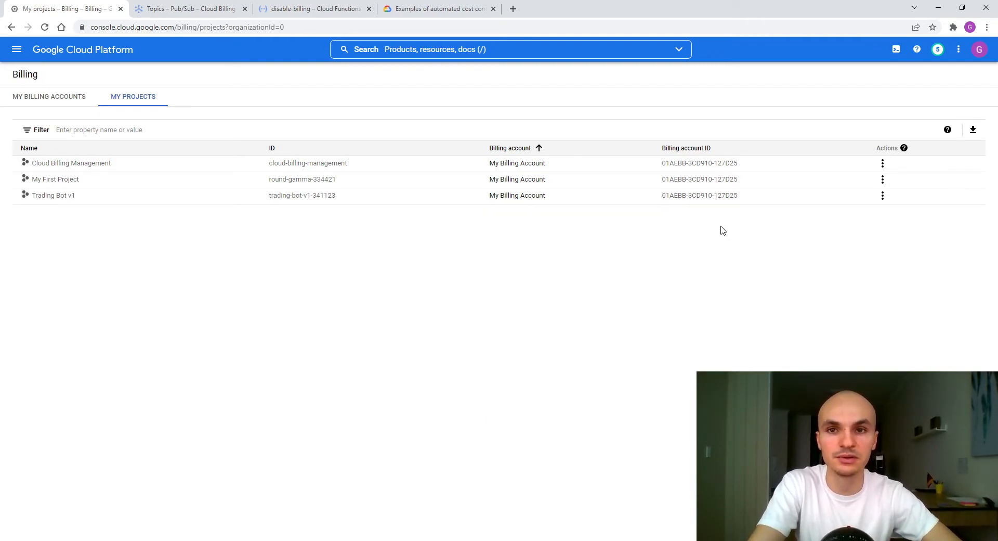
Open the budget-notifications topic's details, with a brief look at the disable-billing function.
click(190, 4)
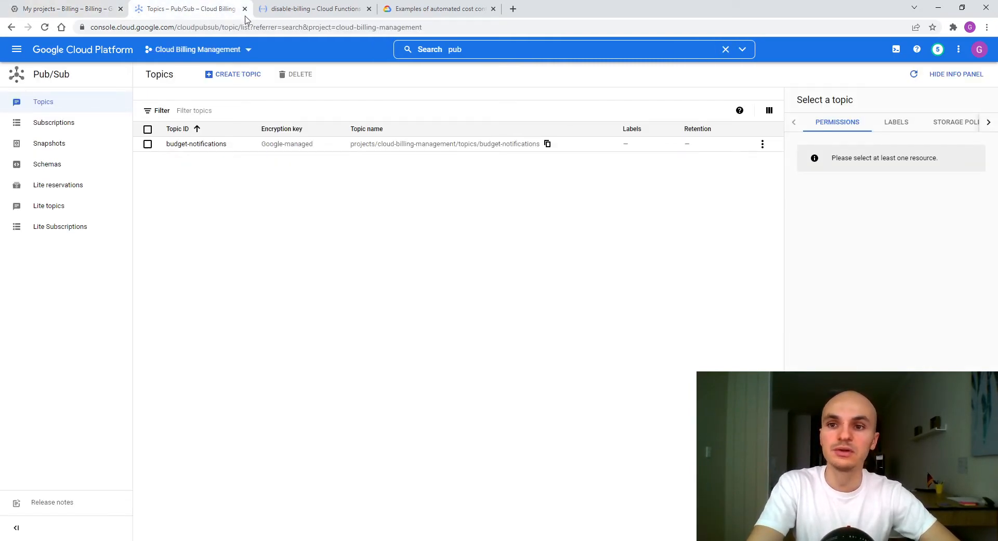
click(194, 146)
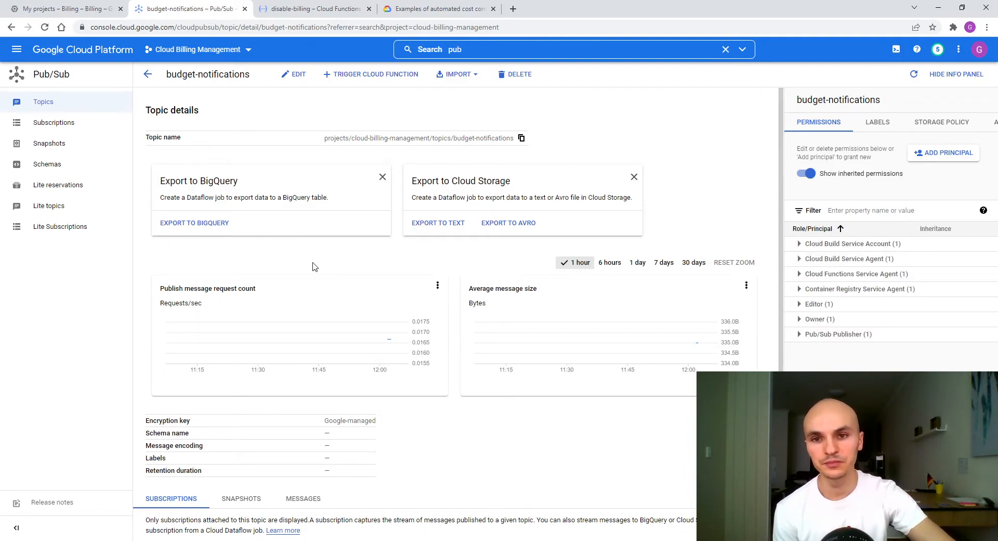
click(317, 9)
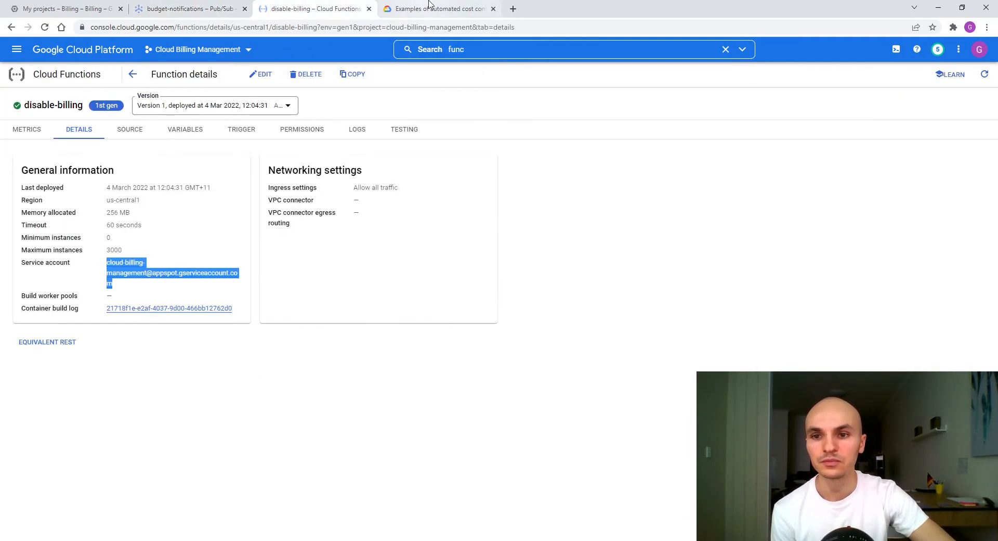
click(190, 8)
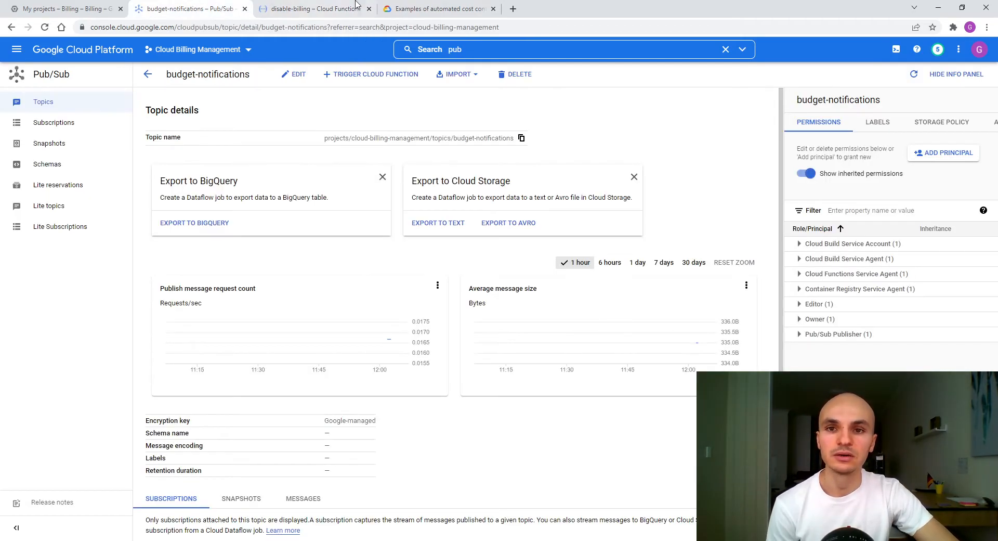
Find the "Test your Cloud Function" section in the cost control documentation and copy its sample budget notification message.
click(431, 6)
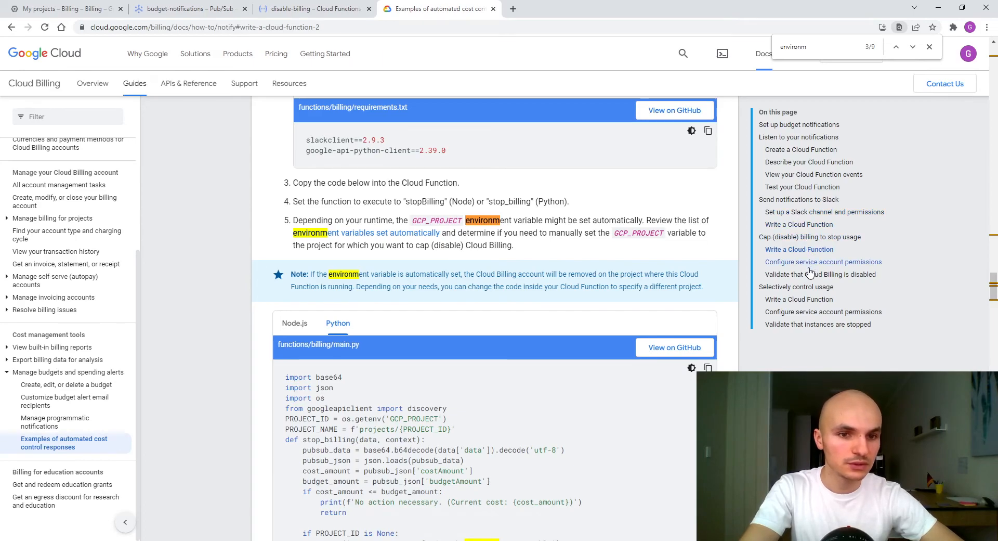
click(794, 227)
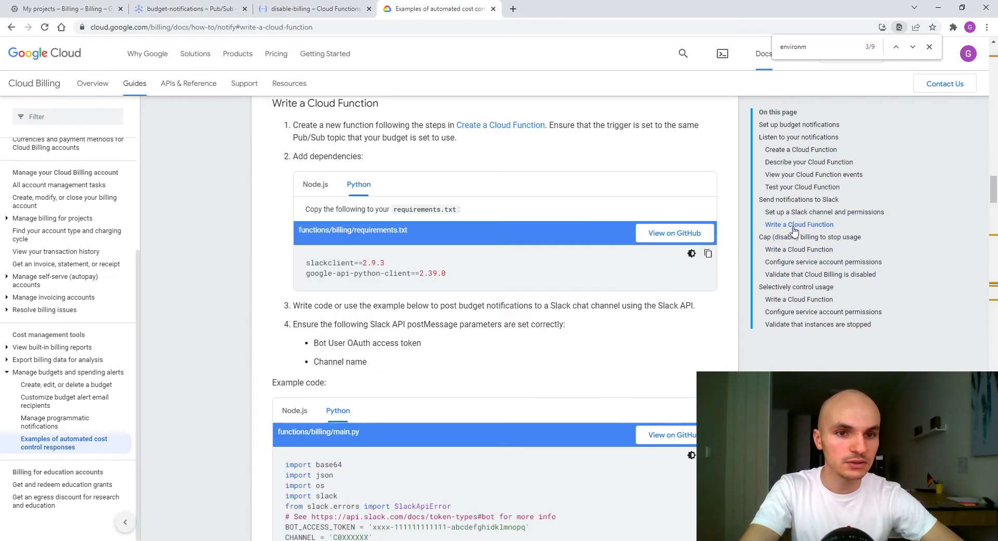
click(815, 189)
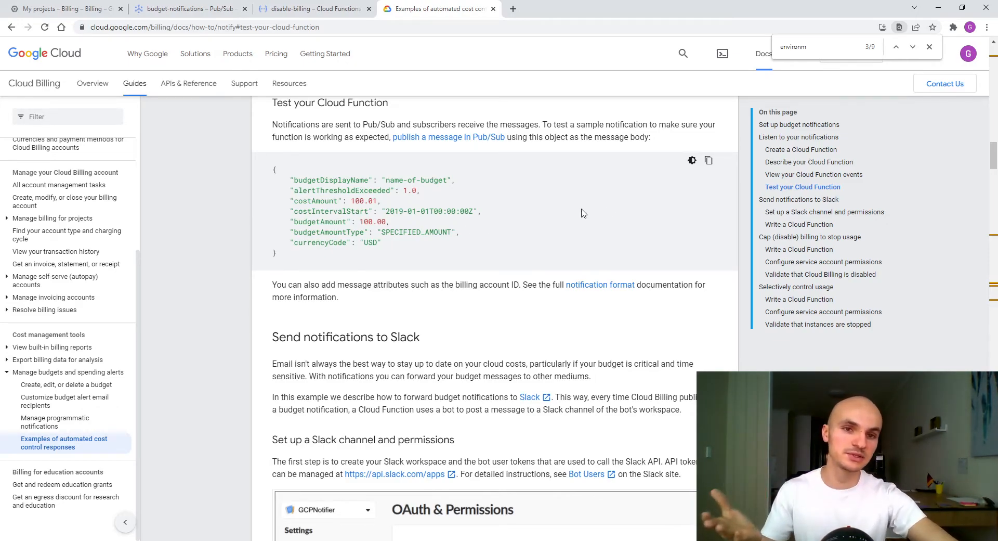
click(709, 160)
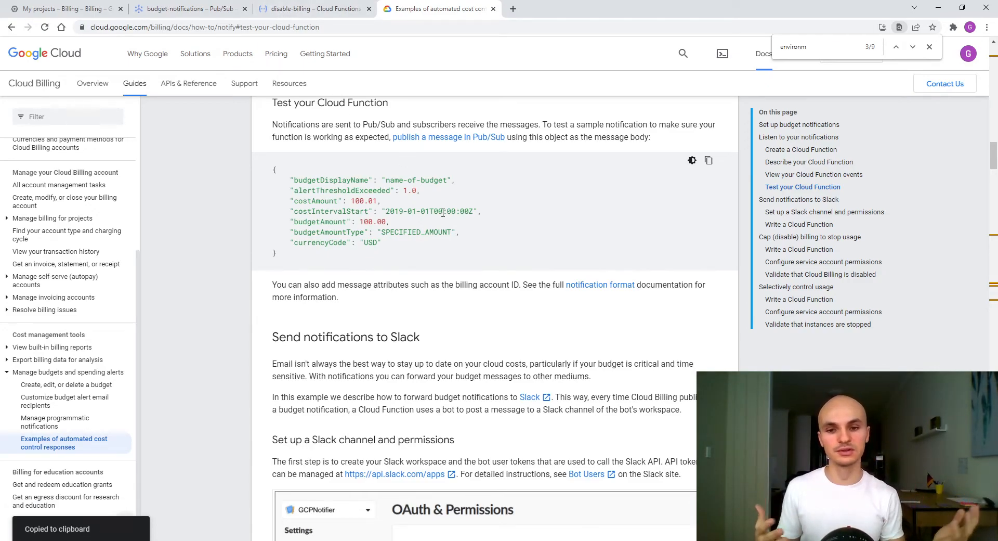
Start a manual message on the budget-notifications topic and paste the copied sample budget notification as its body.
click(202, 9)
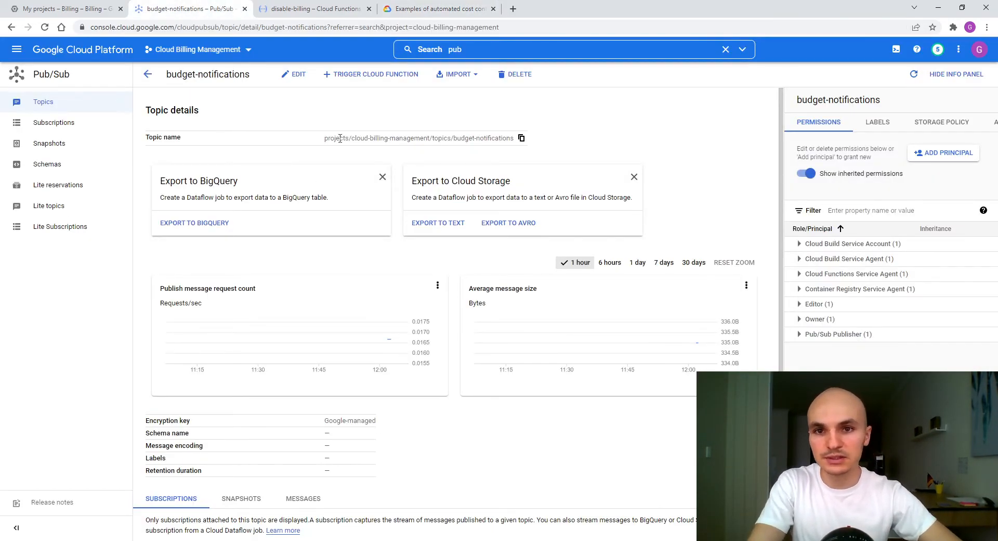
scroll(443, 372, down, 2)
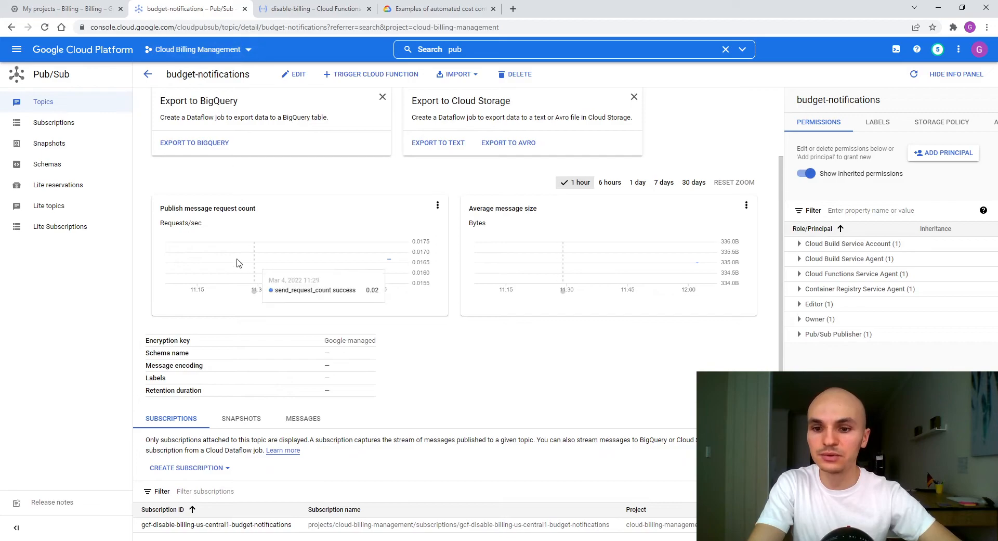
scroll(343, 221, up, 2)
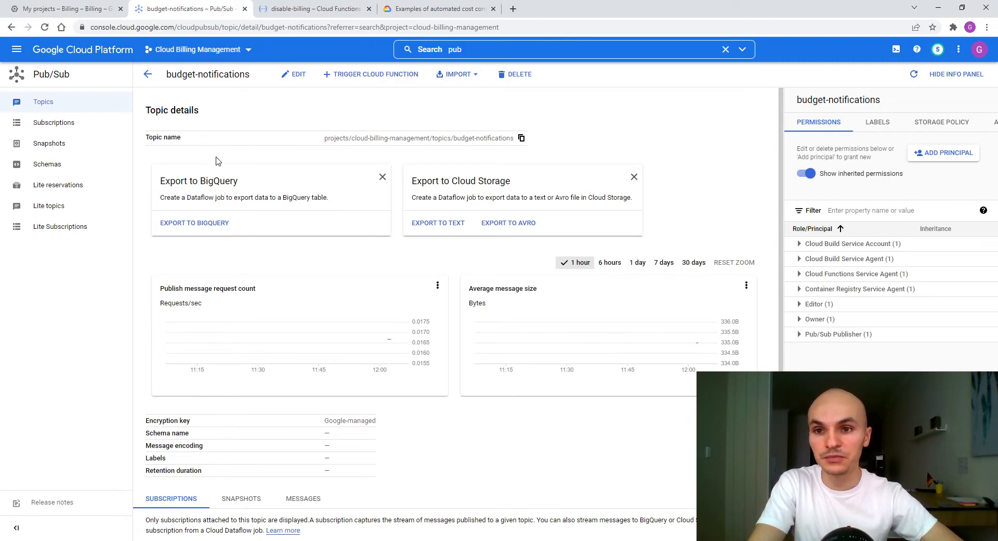
scroll(368, 270, down, 2)
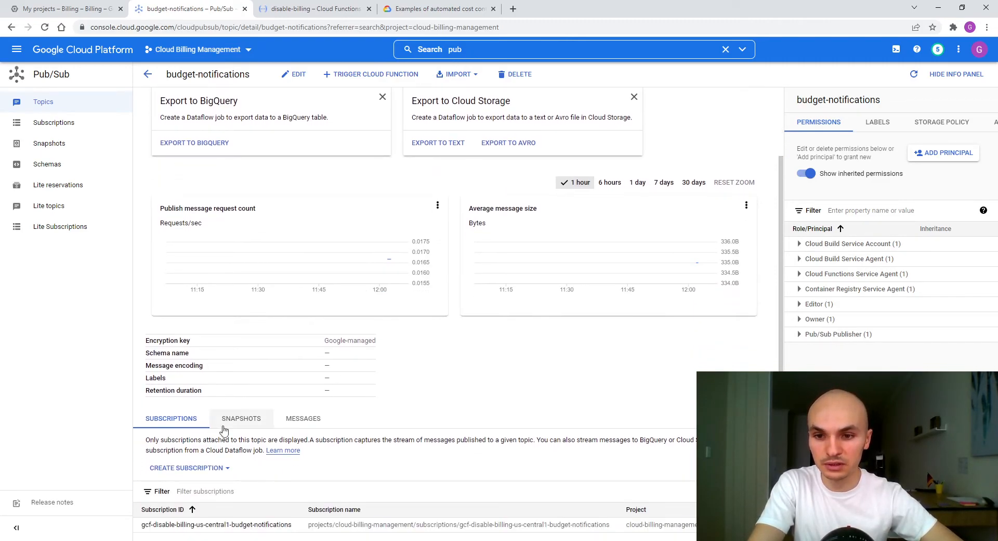
click(294, 420)
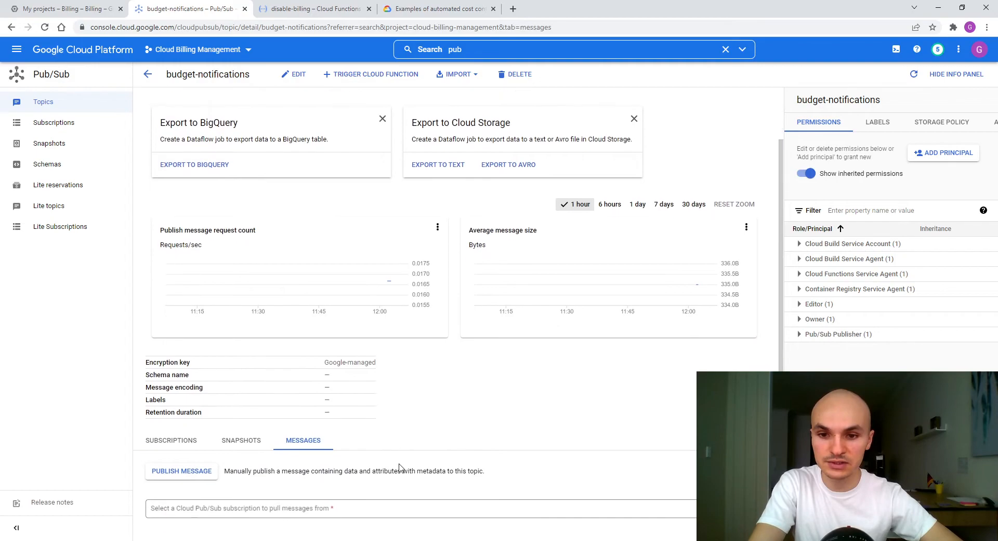
click(161, 474)
click(607, 307)
key(ctrl+v)
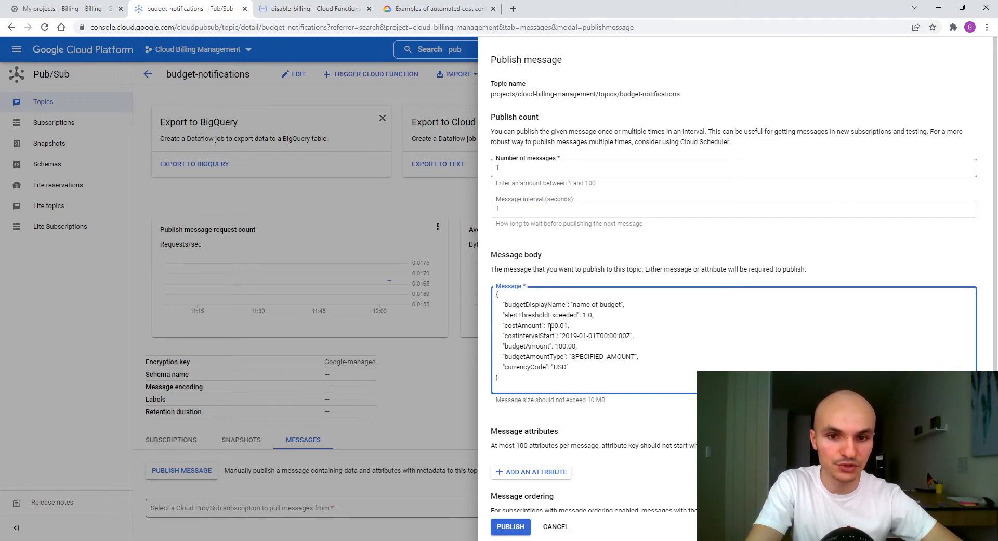
Compare costAmount with budgetAmount in the message body and publish the message once to the budget-notifications topic.
drag(505, 326, 568, 329)
click(568, 326)
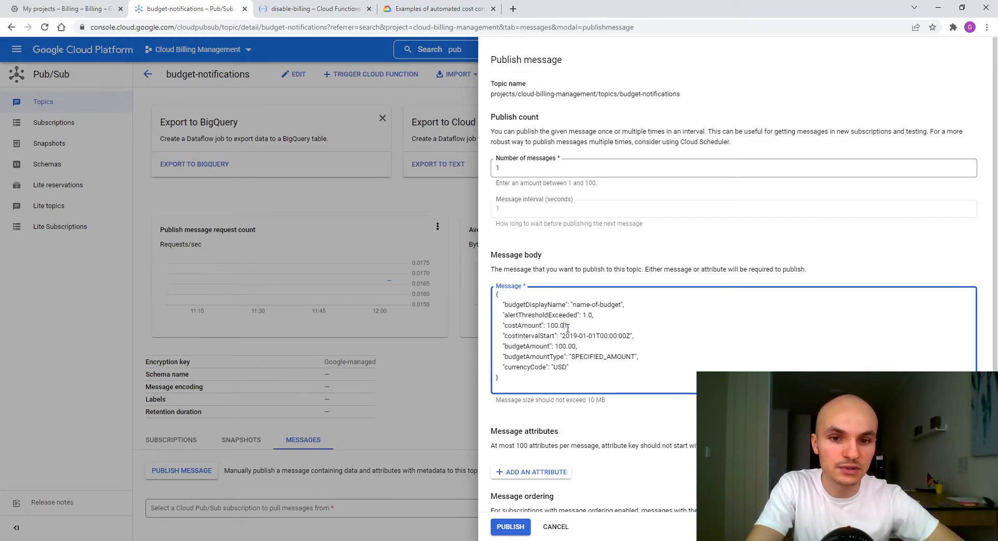
drag(566, 348, 573, 346)
click(573, 346)
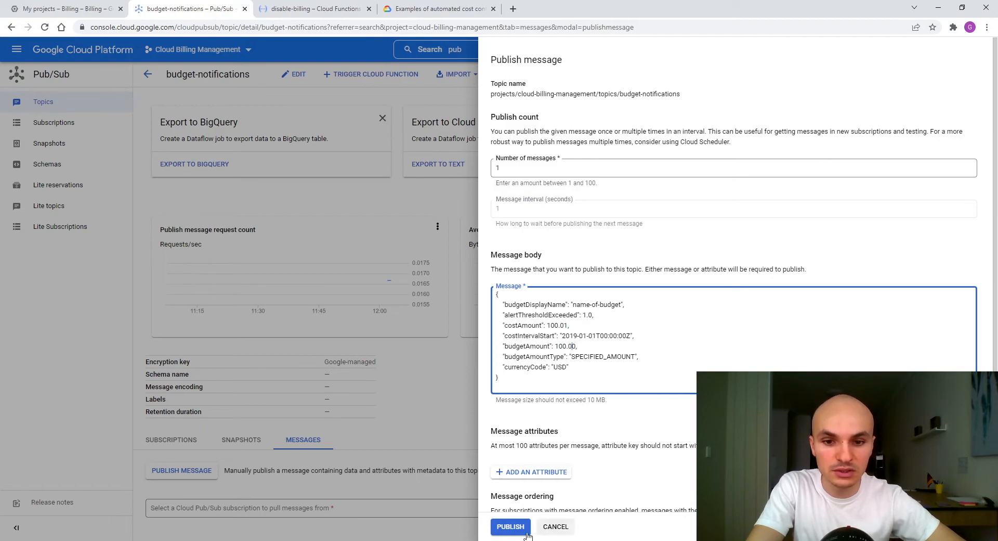
click(511, 526)
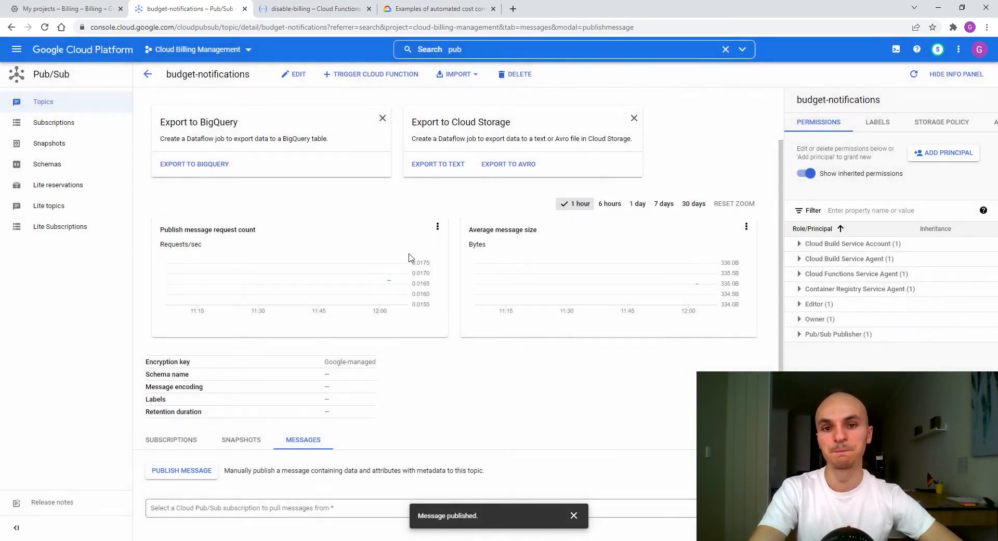
Open the disable-billing function's logs and examine the entries for the execution triggered by the published message.
click(310, 13)
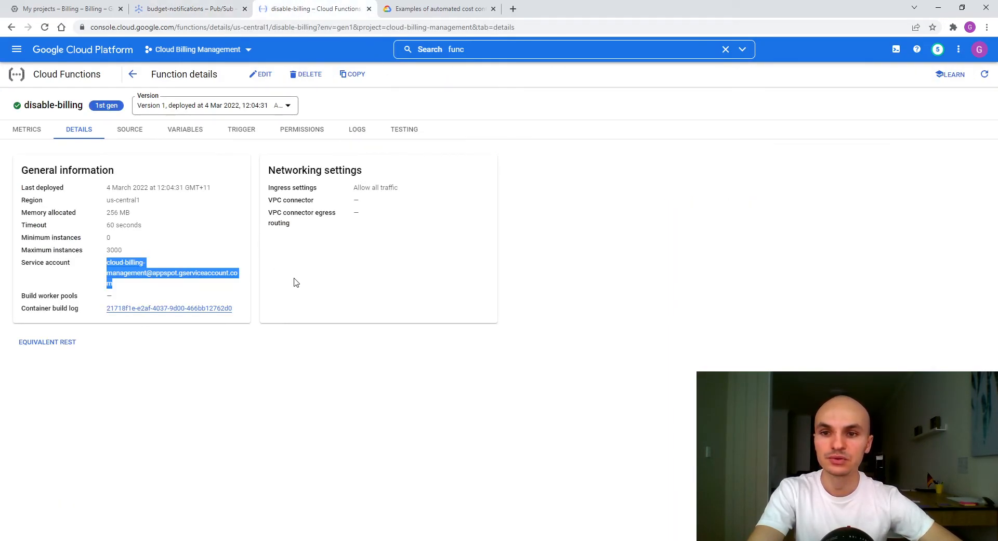
click(339, 324)
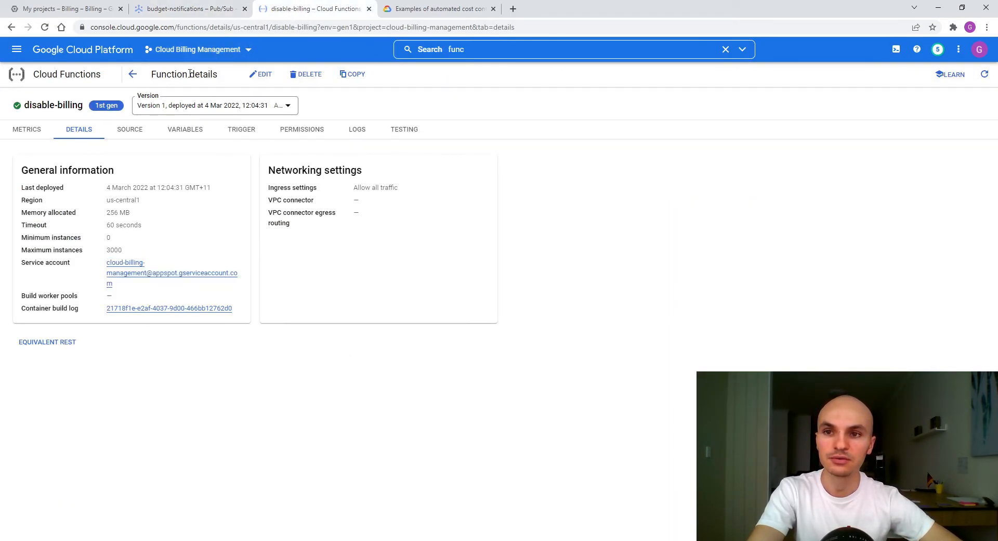
click(361, 135)
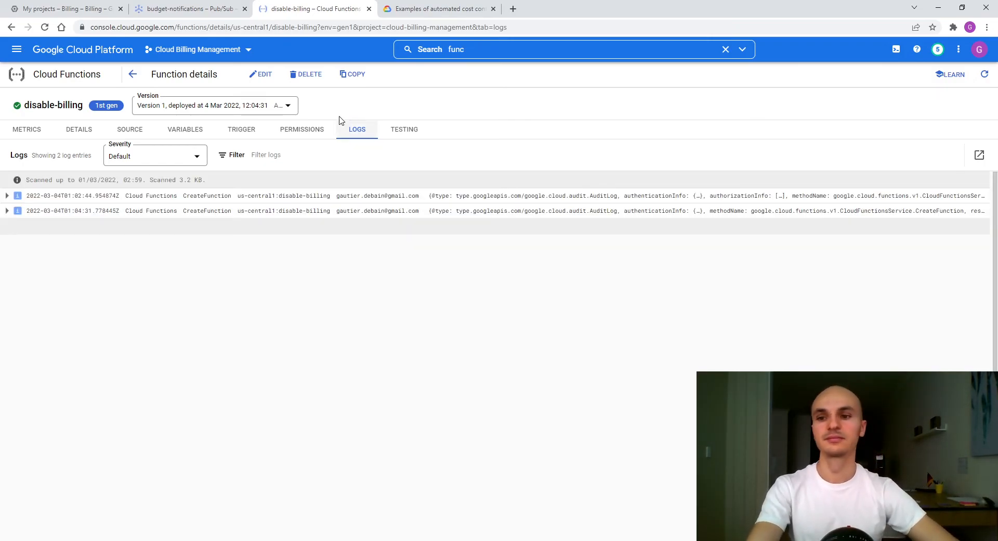
scroll(291, 243, down, 2)
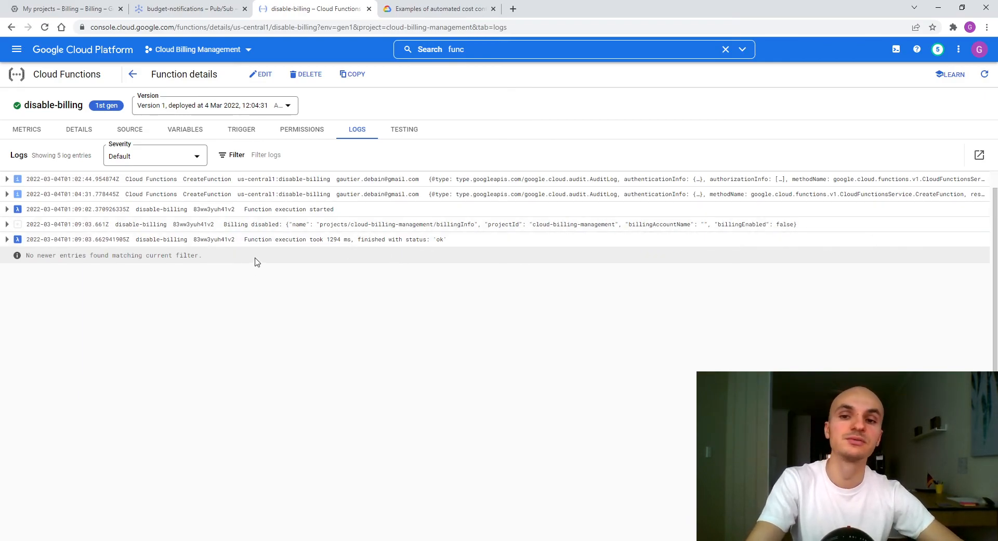
Refresh the list of projects with their billing accounts and check the billing status of Cloud Billing Management.
click(65, 9)
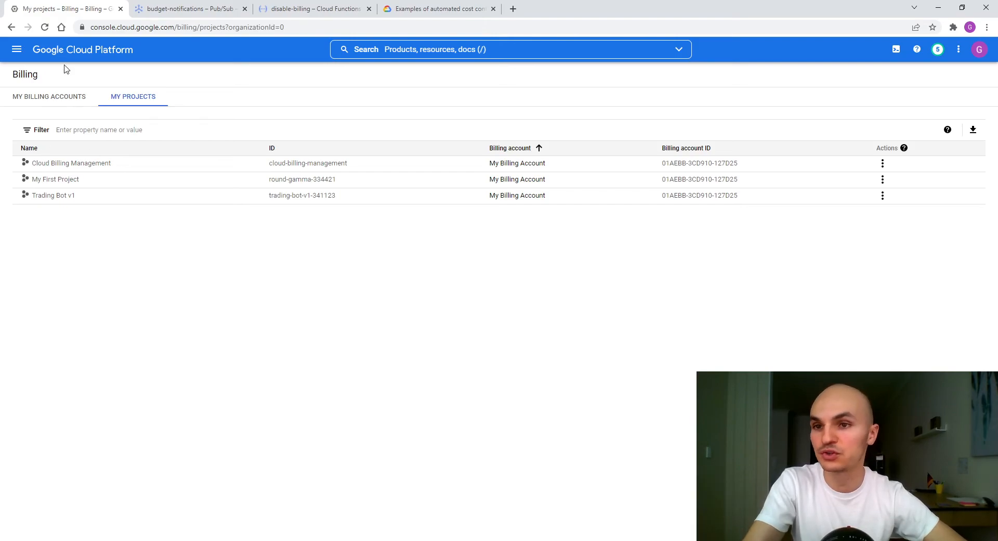
click(45, 27)
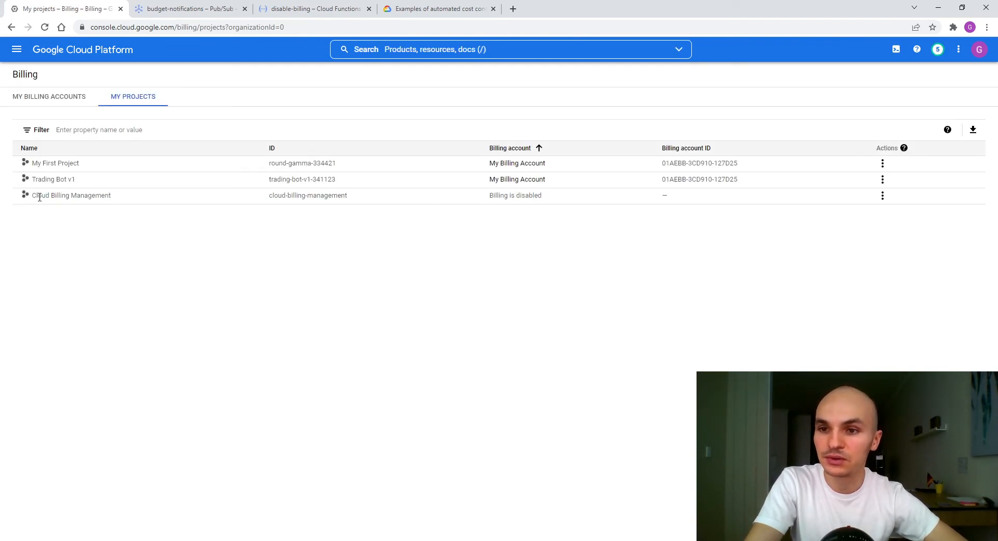
drag(489, 201, 554, 204)
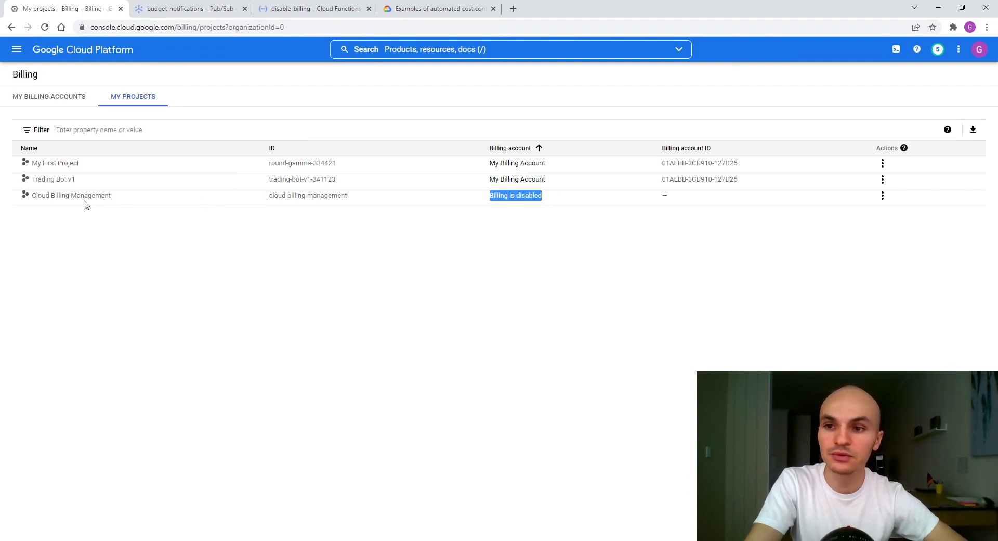
drag(35, 196, 108, 196)
click(120, 207)
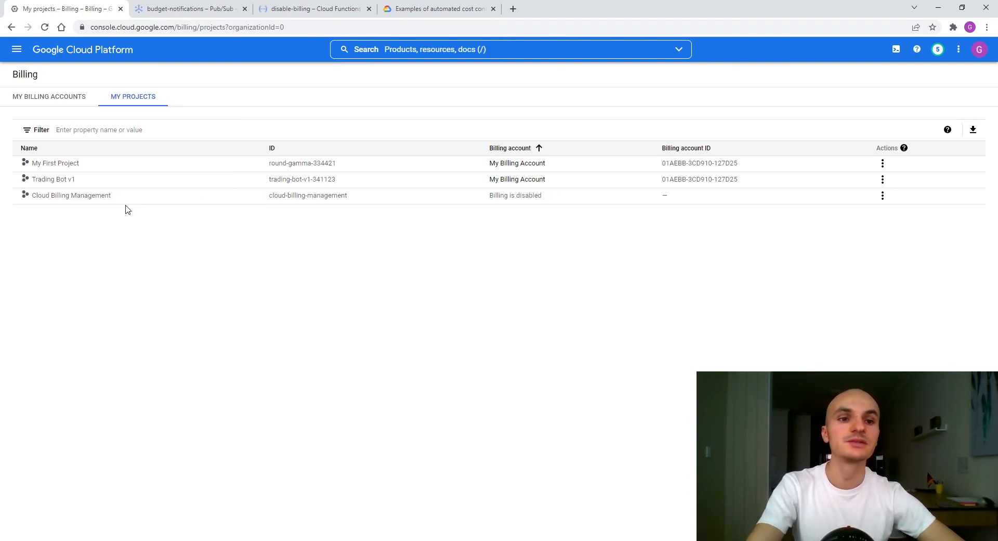